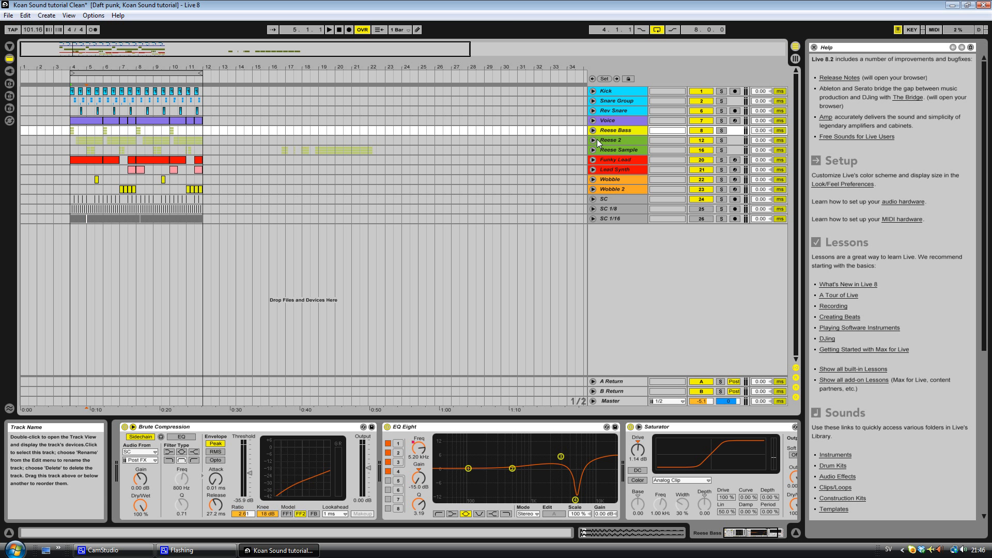
# Unfold the Reese Bass group and show the device chain of its High track, selecting the Massive device
pyautogui.click(593, 130)
pyautogui.click(607, 139)
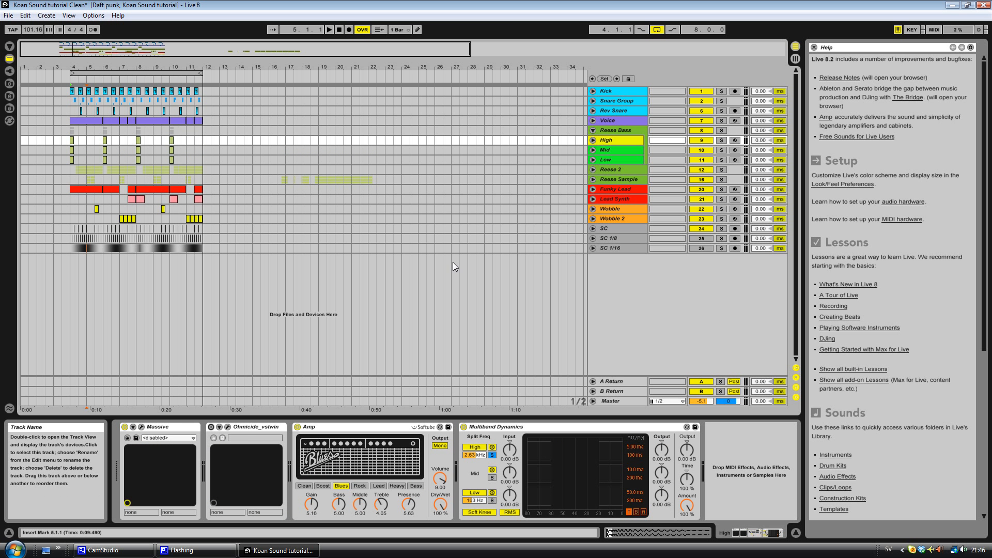
pyautogui.click(149, 428)
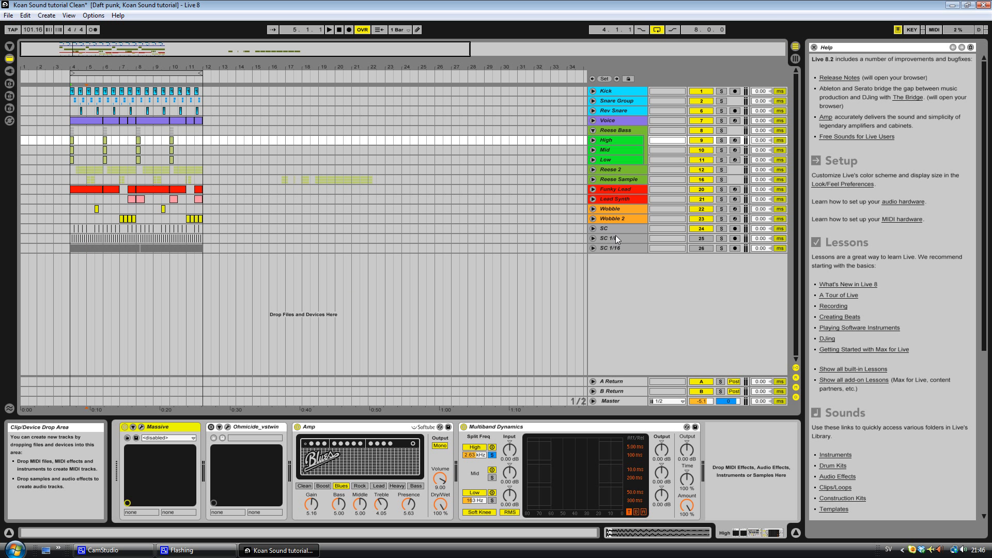
# Examine and compare the device chains of the High, Mid and Low tracks in the Reese Bass group
pyautogui.click(616, 132)
pyautogui.click(616, 140)
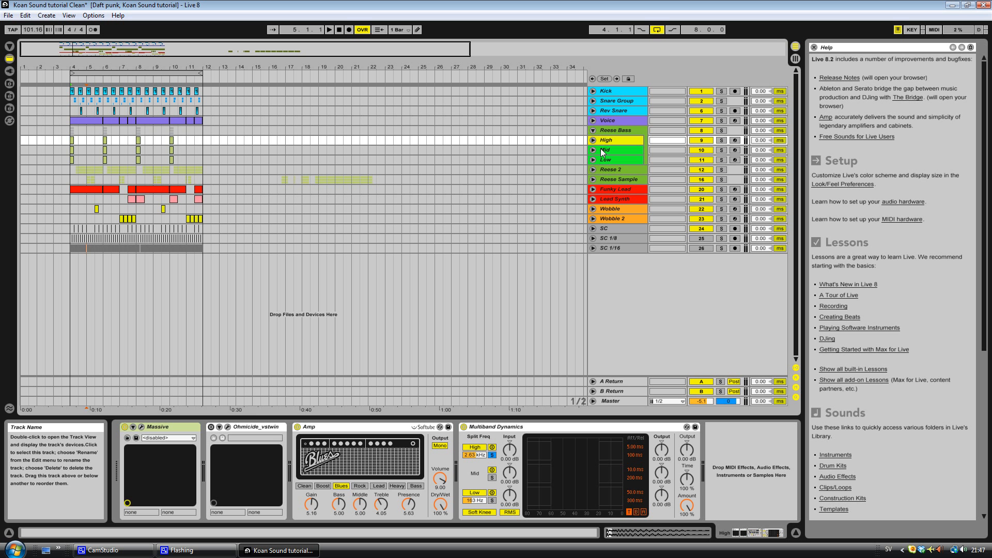
pyautogui.click(622, 149)
pyautogui.click(621, 142)
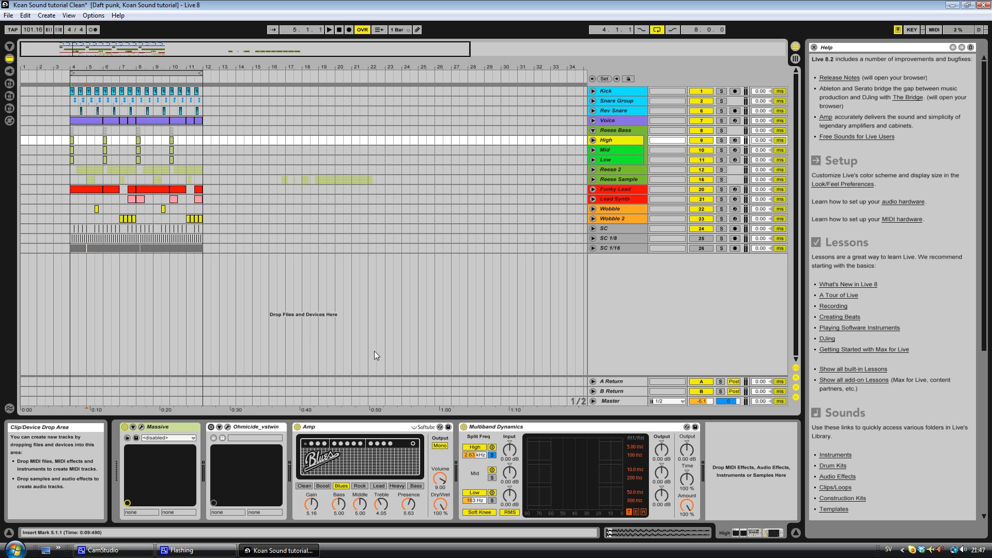
pyautogui.click(610, 150)
pyautogui.click(610, 158)
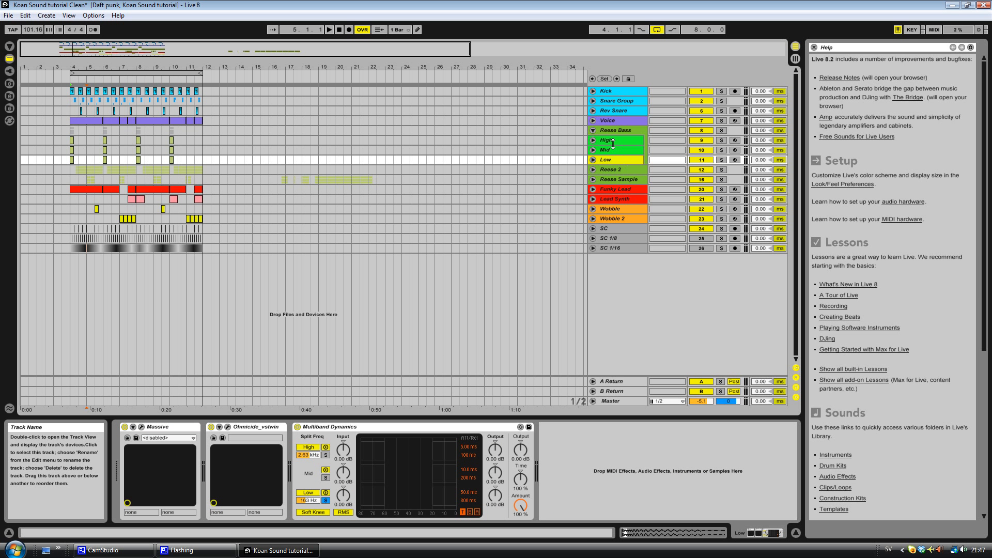
pyautogui.click(621, 140)
pyautogui.click(621, 159)
pyautogui.click(620, 149)
pyautogui.click(620, 140)
pyautogui.click(624, 157)
pyautogui.click(621, 139)
# Solo the High track and shorten the arrangement loop to one beat at the start of bar 4
pyautogui.click(721, 141)
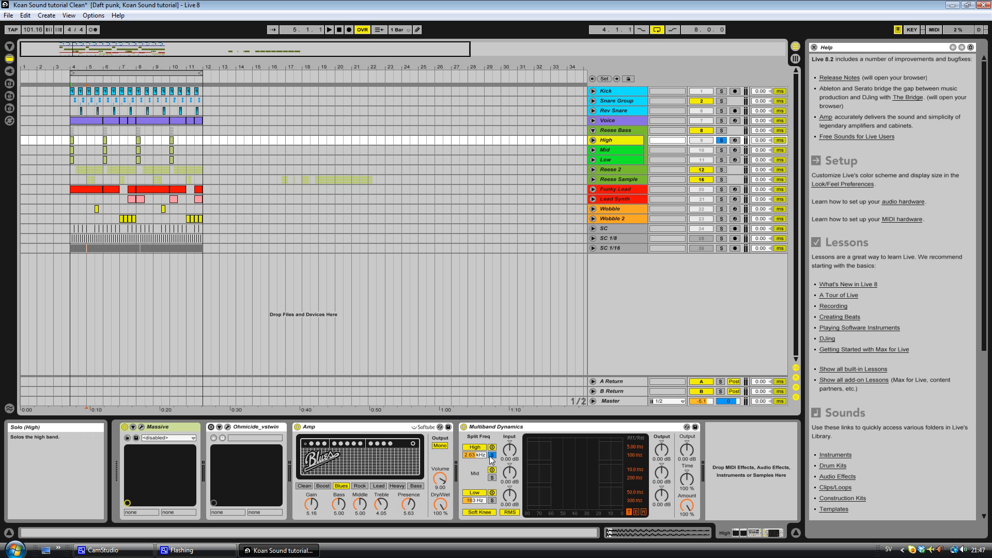
pyautogui.moveTo(479, 458)
pyautogui.mouseDown()
pyautogui.moveTo(477, 475)
pyautogui.moveTo(476, 458)
pyautogui.mouseUp()
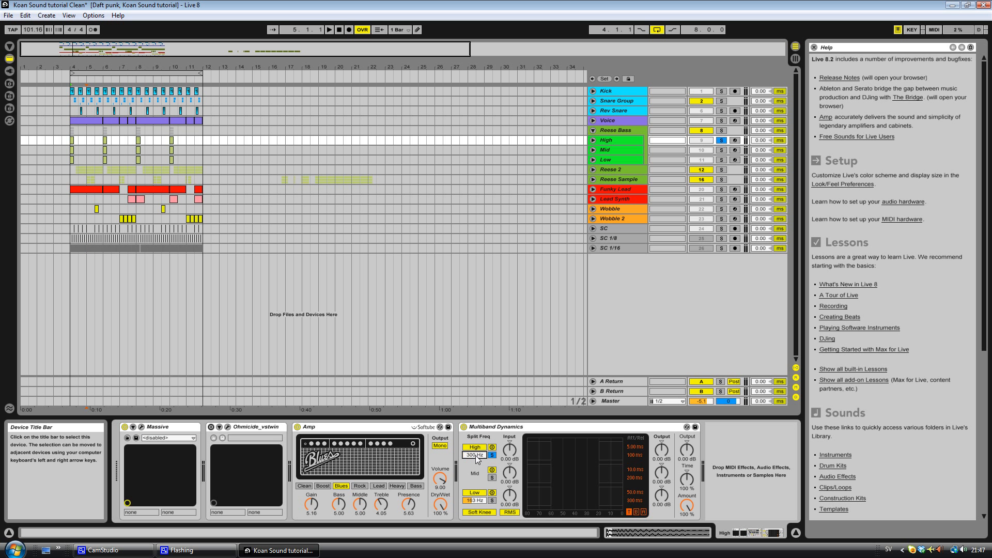
pyautogui.moveTo(201, 74); pyautogui.dragTo(73, 80)
# Set the mid-high crossover of the High track's Multiband Dynamics to 4.70 kHz
pyautogui.moveTo(477, 456)
pyautogui.mouseDown()
pyautogui.moveTo(476, 426)
pyautogui.moveTo(476, 476)
pyautogui.mouseUp()
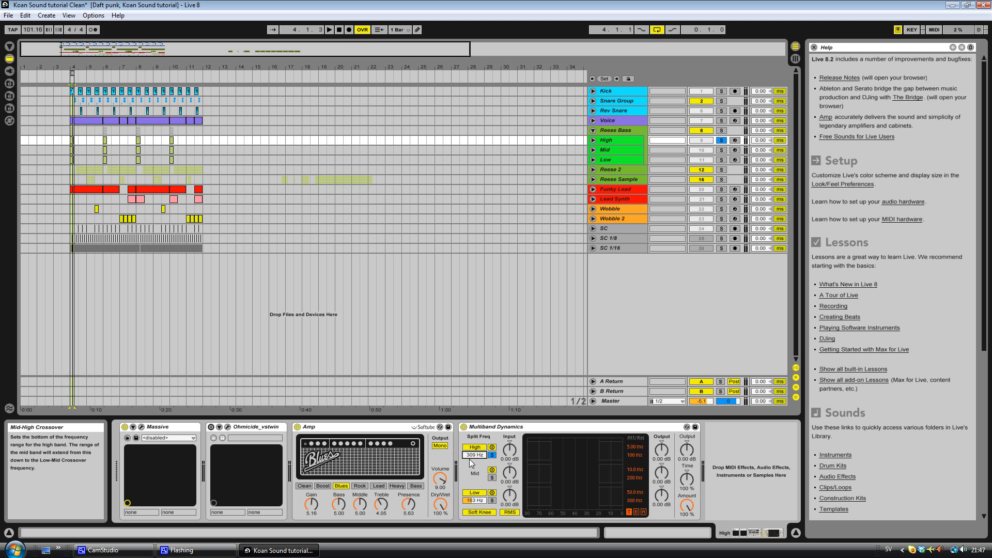
pyautogui.moveTo(475, 461); pyautogui.dragTo(475, 454)
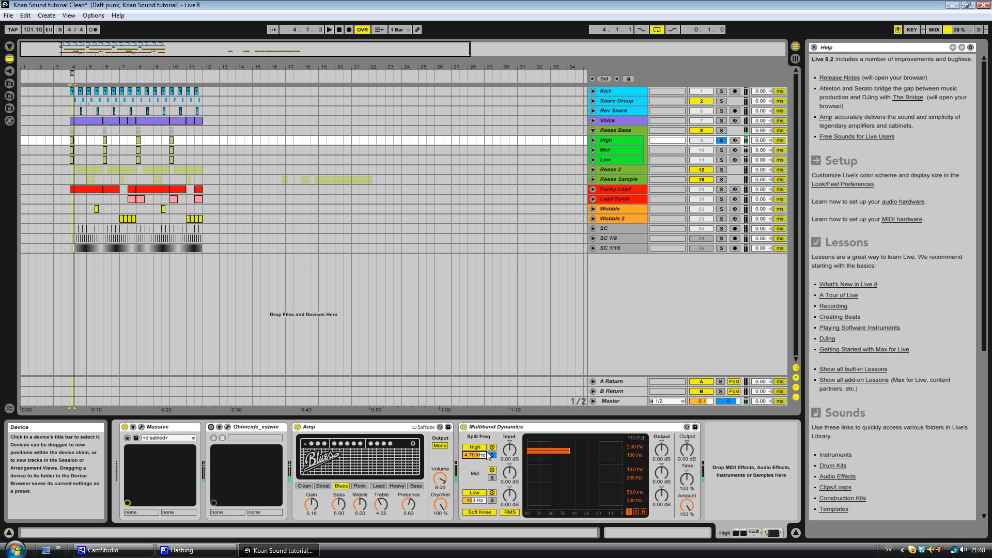
# Solo the low band in the High track's Multiband Dynamics and set the low-mid crossover to 181 Hz while auditioning the loop
pyautogui.click(492, 493)
pyautogui.click(492, 500)
pyautogui.press('space')
pyautogui.moveTo(478, 501); pyautogui.dragTo(476, 501)
pyautogui.press('space')
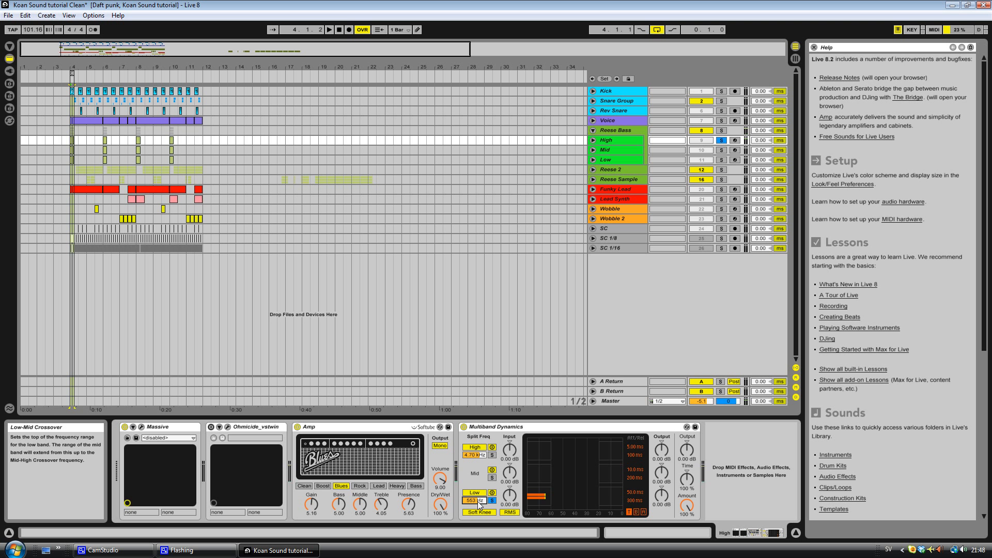
pyautogui.moveTo(480, 501); pyautogui.dragTo(479, 501)
pyautogui.press('space')
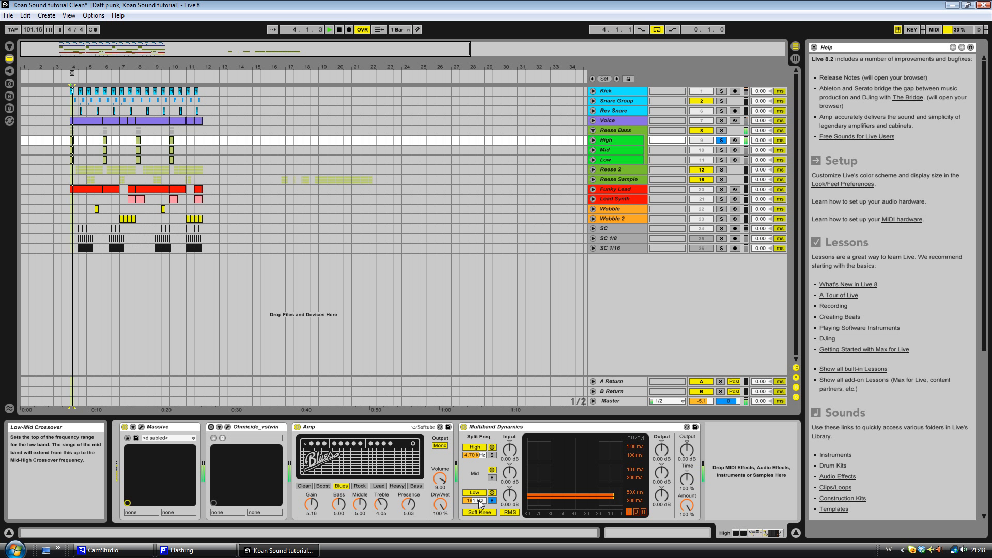
pyautogui.press('space')
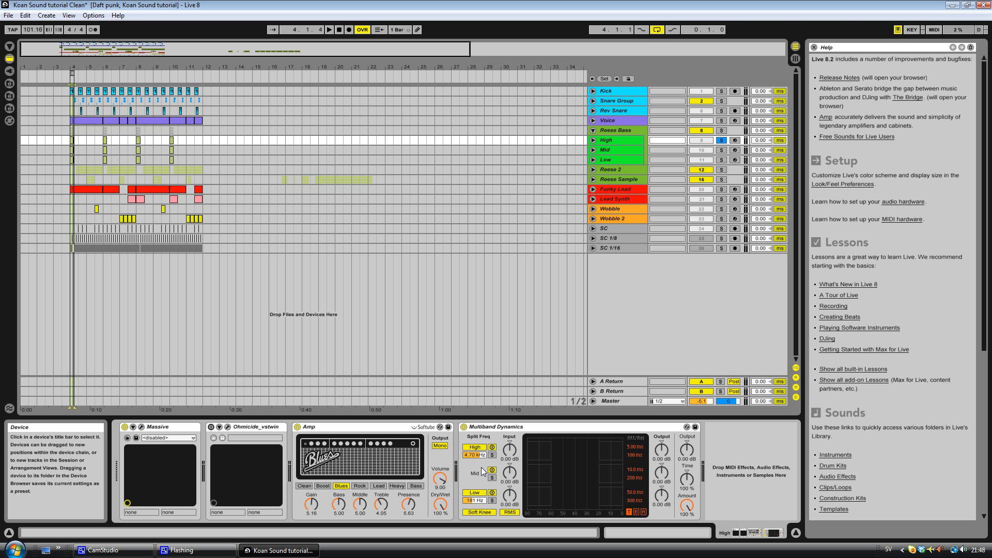
# Solo the high band in the High track's Multiband Dynamics and audition the loop
pyautogui.click(625, 142)
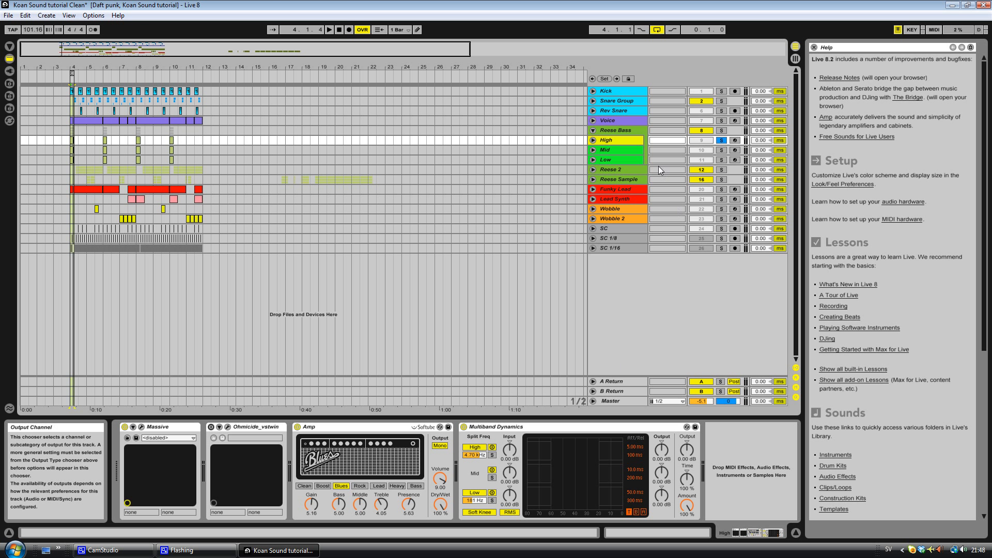
pyautogui.press('space')
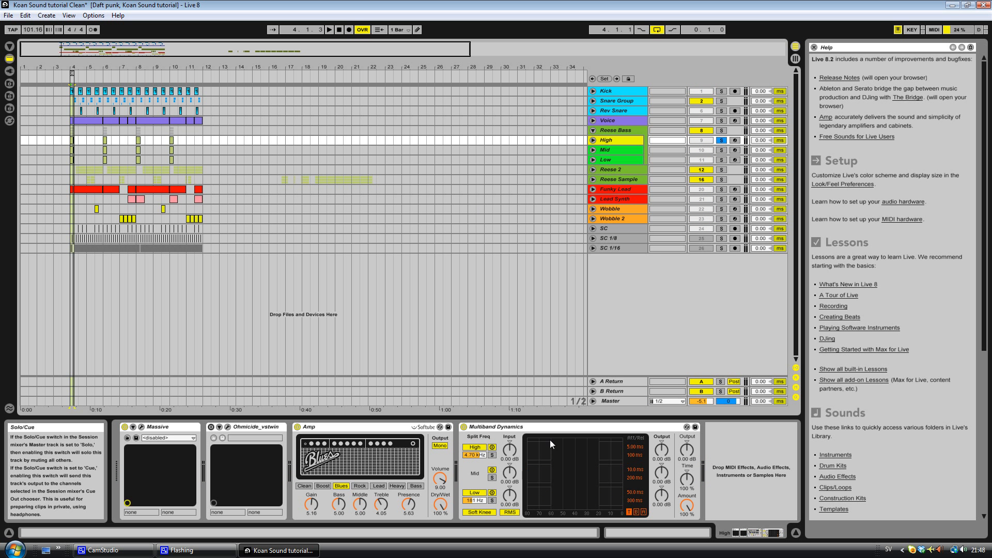
pyautogui.click(492, 454)
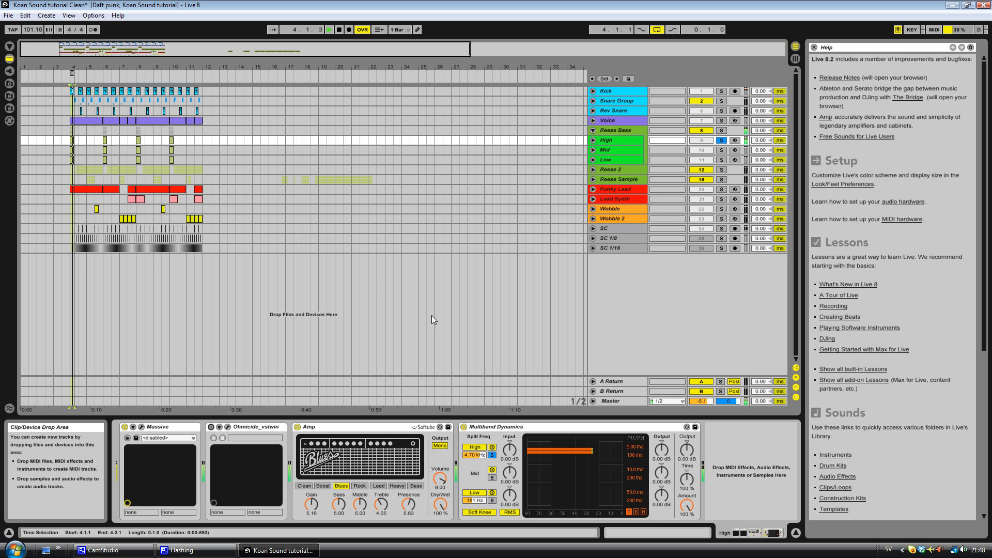
pyautogui.press('space')
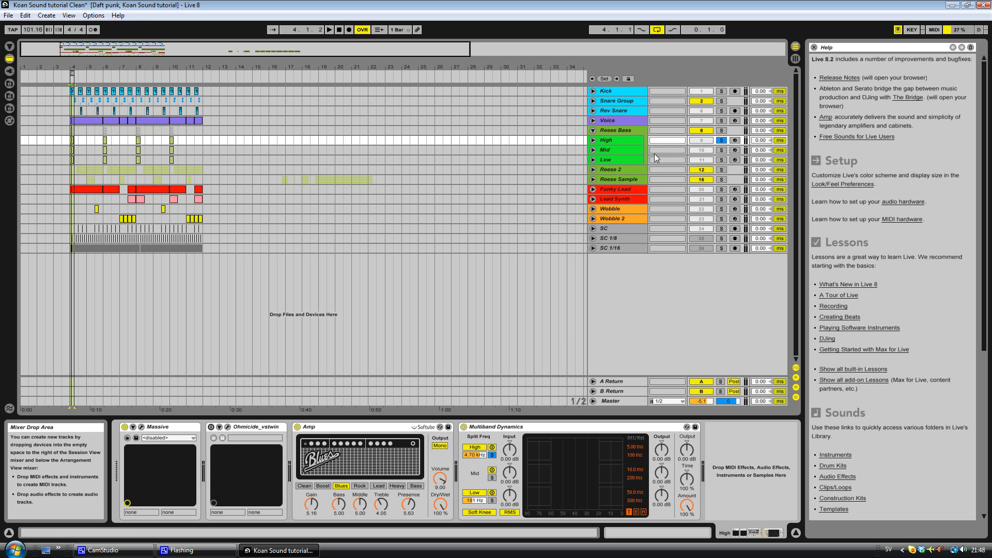
# Solo the Mid track and deactivate its Amp device
pyautogui.click(722, 150)
pyautogui.click(619, 155)
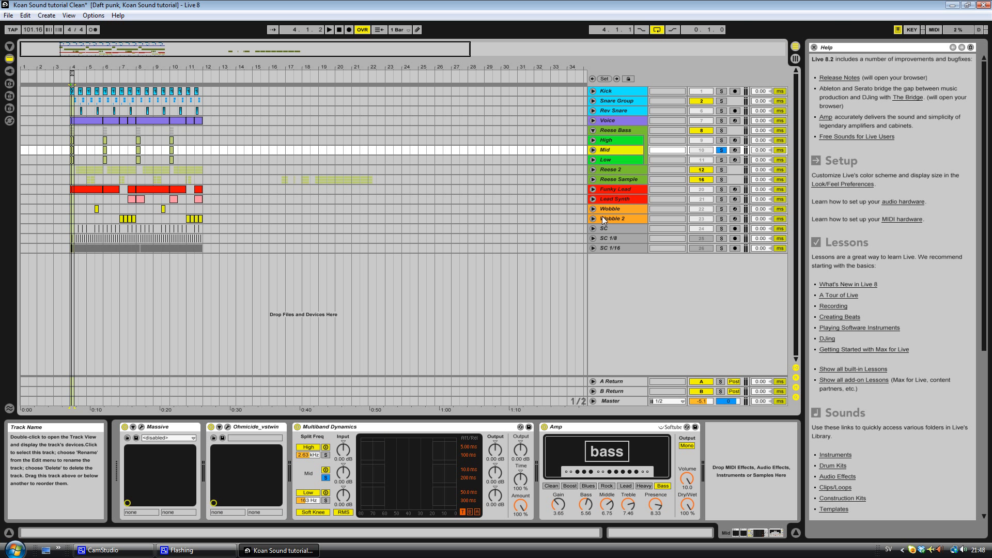
pyautogui.click(545, 426)
# Adjust the Band 1 gain in the Mid track's Ohmicide plug-in, audition the loop and close the plug-in window
pyautogui.click(230, 428)
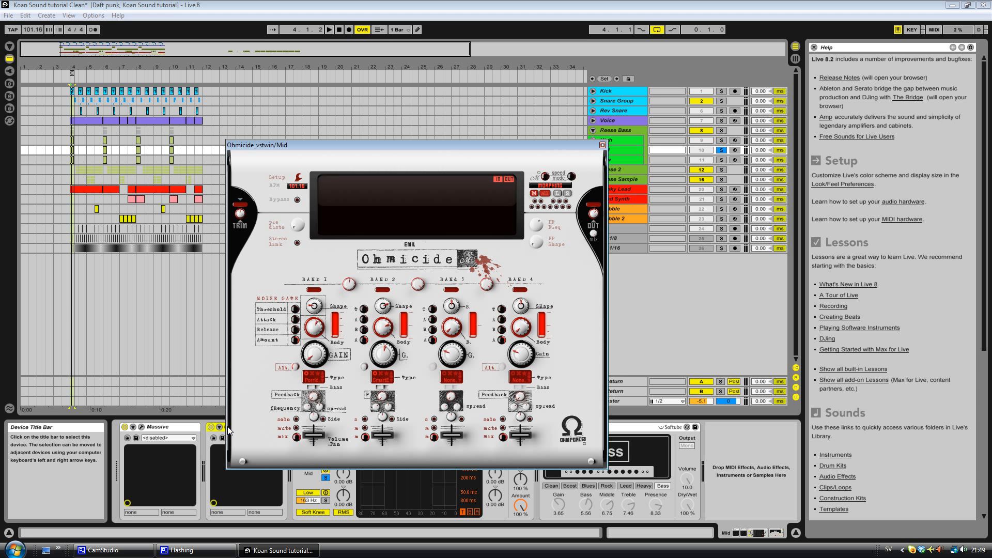
pyautogui.moveTo(368, 145); pyautogui.dragTo(523, 59)
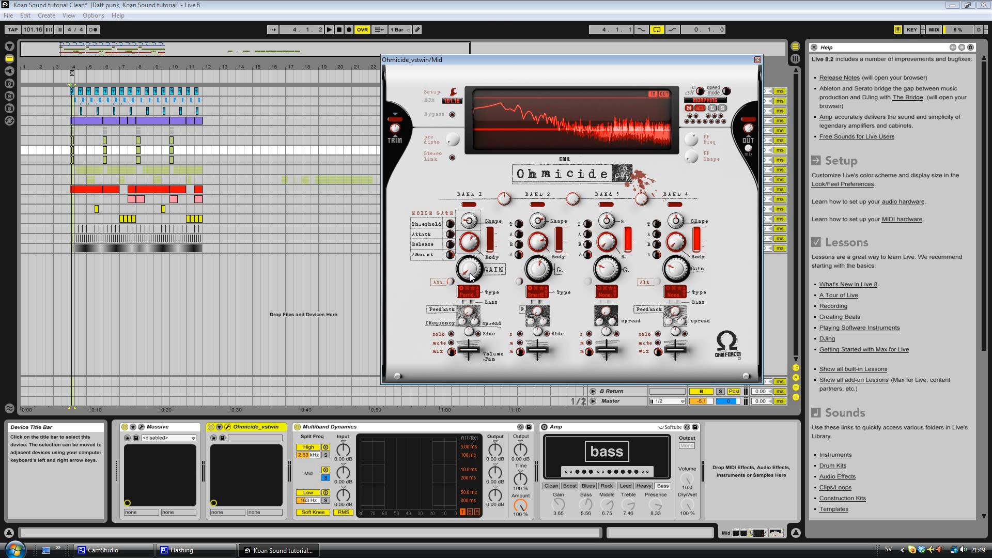
pyautogui.moveTo(470, 276)
pyautogui.mouseDown()
pyautogui.moveTo(463, 305)
pyautogui.moveTo(458, 278)
pyautogui.mouseUp()
pyautogui.press('space')
pyautogui.press('space')
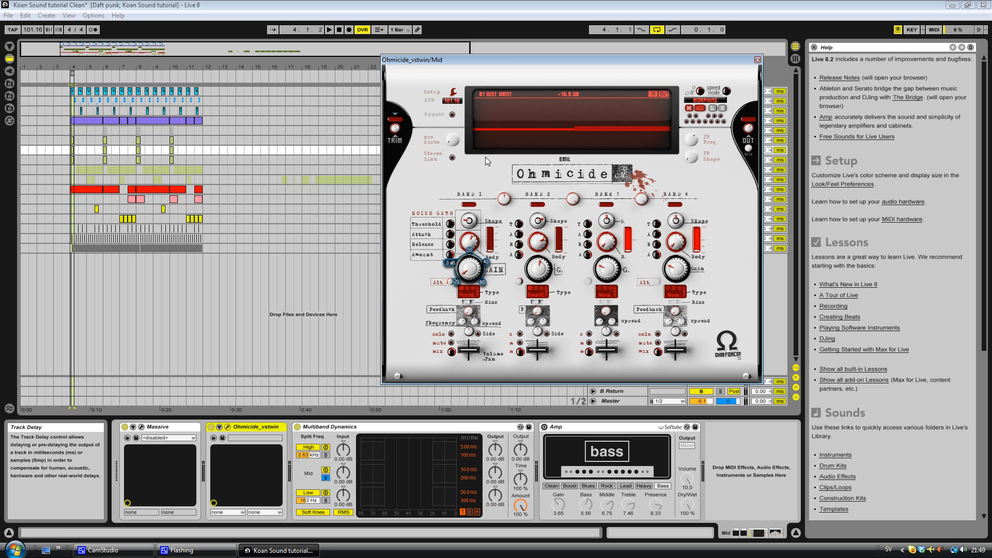
pyautogui.click(758, 59)
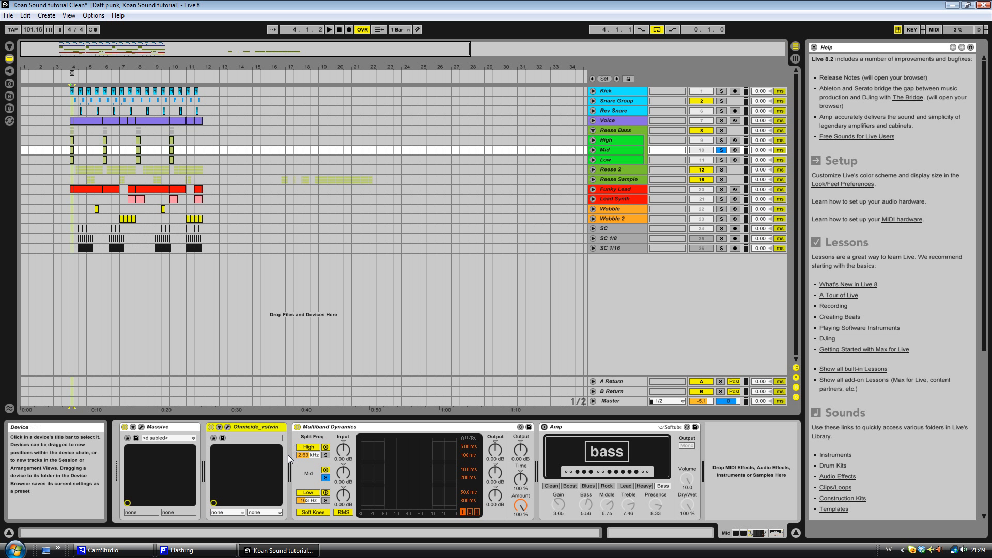
# Compare the Mid track with Ohmicide off and on, and reactivate the Amp device to audition the full chain
pyautogui.click(211, 428)
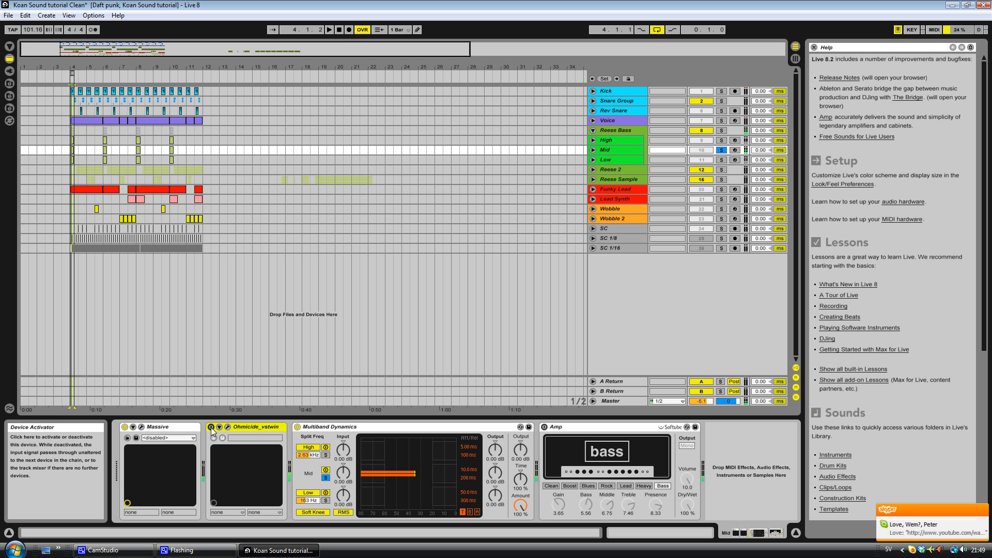
pyautogui.click(211, 427)
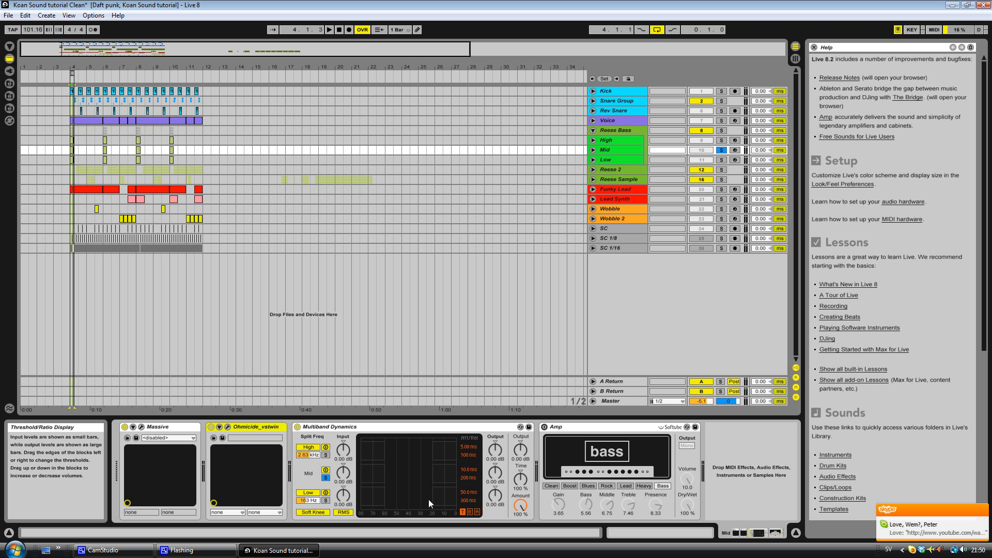
pyautogui.click(545, 427)
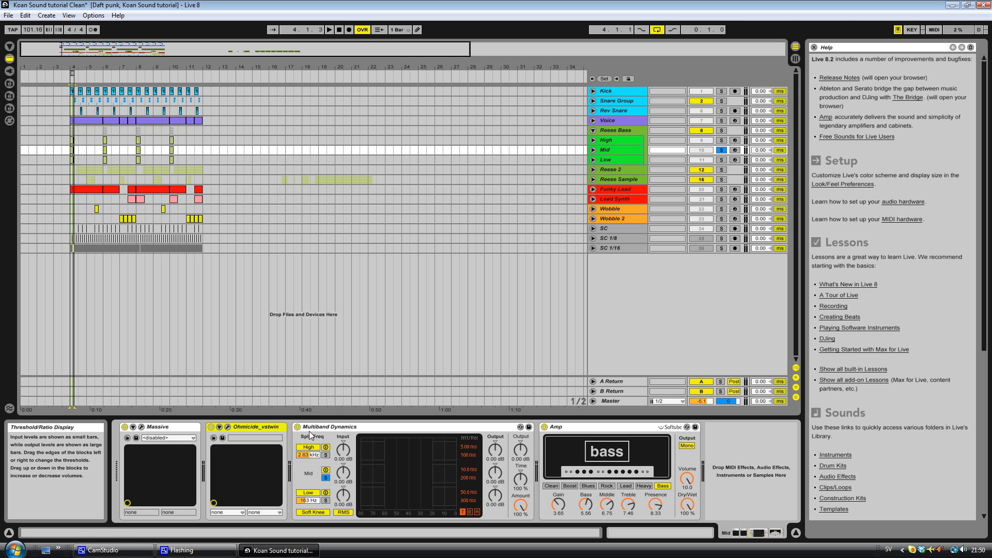
pyautogui.press('space')
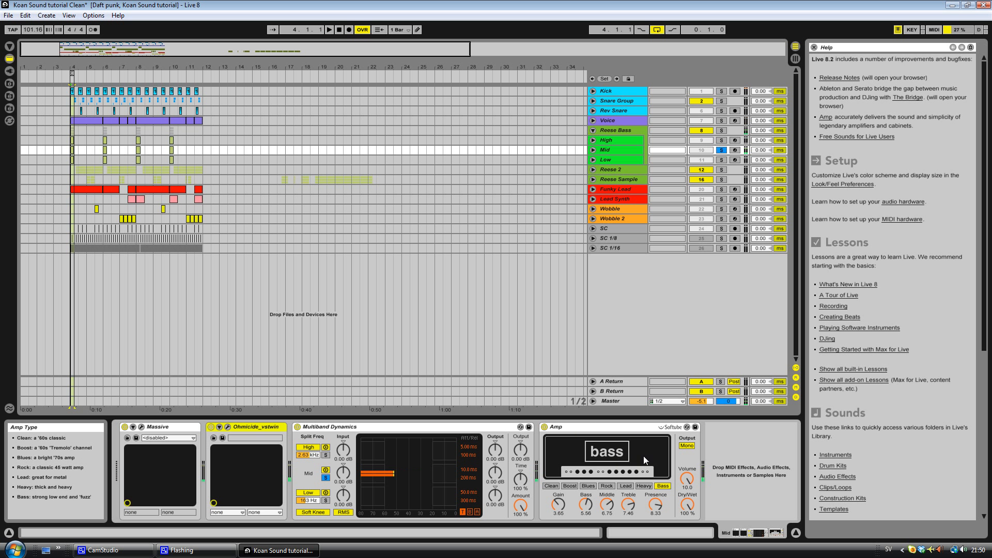
# Solo the Low track, show its device chain and audition the loop
pyautogui.click(722, 159)
pyautogui.click(634, 159)
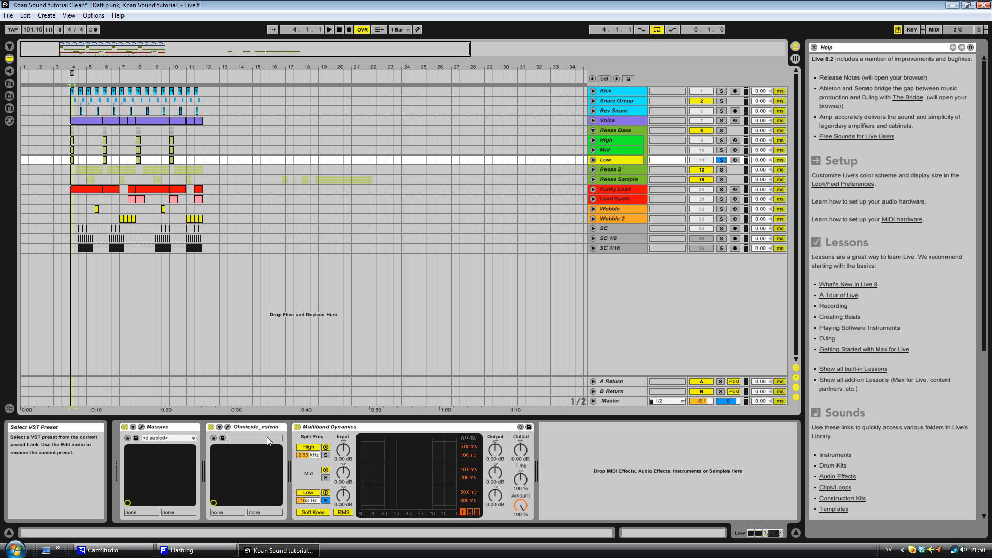
pyautogui.press('space')
pyautogui.press('space')
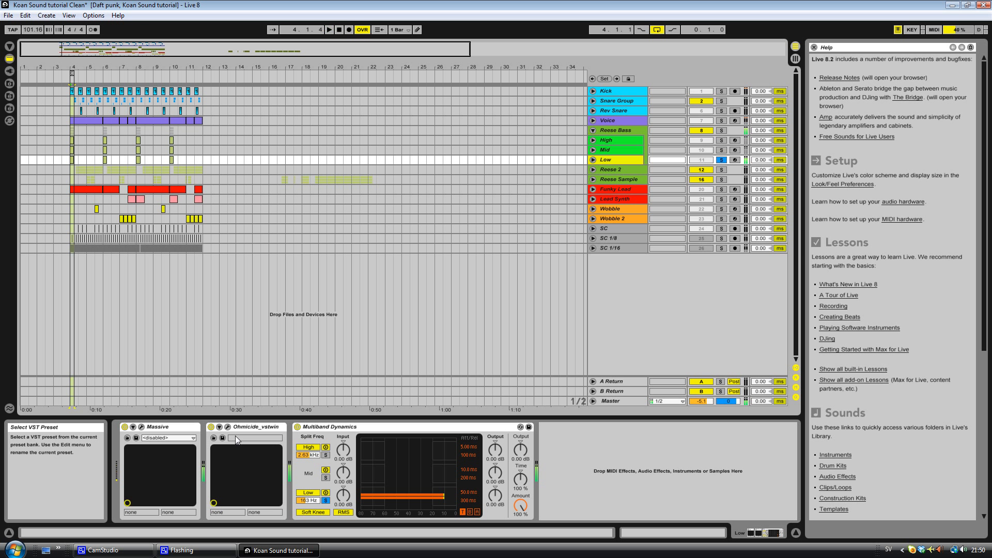
# Inspect the Low track's Ohmicide settings and compare the sound with the plug-in off and on
pyautogui.click(228, 428)
pyautogui.press('space')
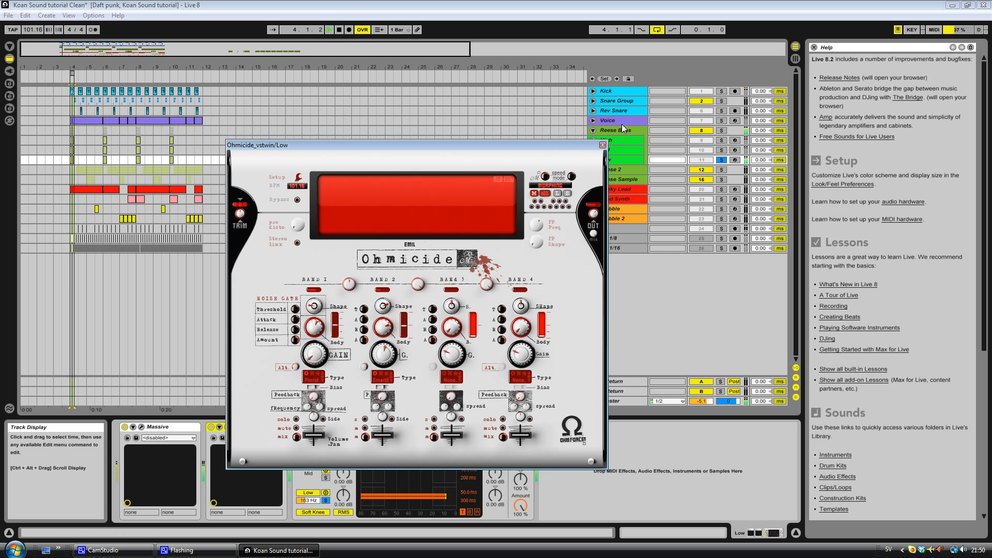
pyautogui.click(603, 145)
pyautogui.click(210, 427)
pyautogui.press('space')
pyautogui.click(211, 427)
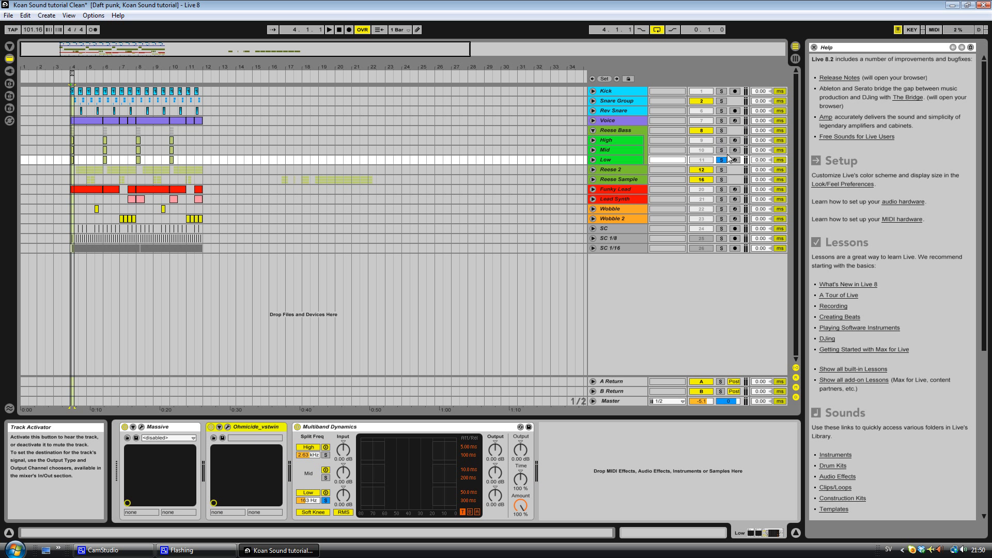
# Audition the combined High, Mid and Low layers by temporarily soloing the Reese Bass group
pyautogui.click(723, 132)
pyautogui.press('space')
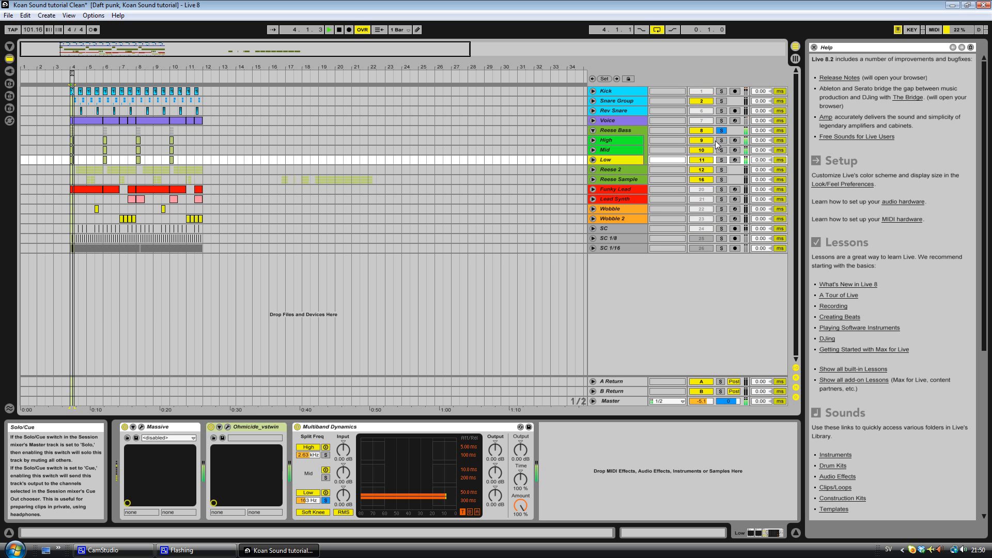
pyautogui.press('space')
pyautogui.click(721, 130)
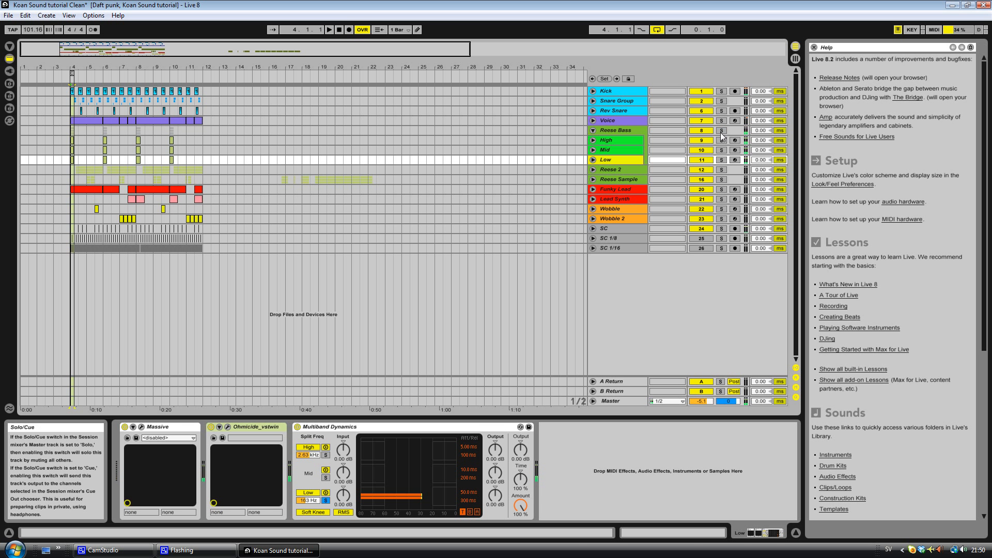
# Fold the Reese Bass group and show the effect chain on the group track
pyautogui.click(593, 130)
pyautogui.click(628, 141)
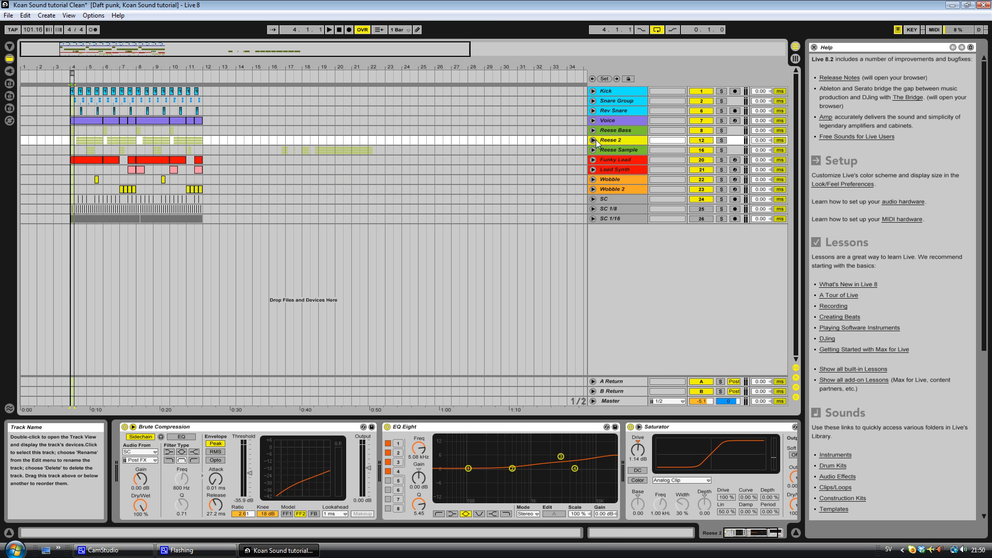
pyautogui.click(611, 131)
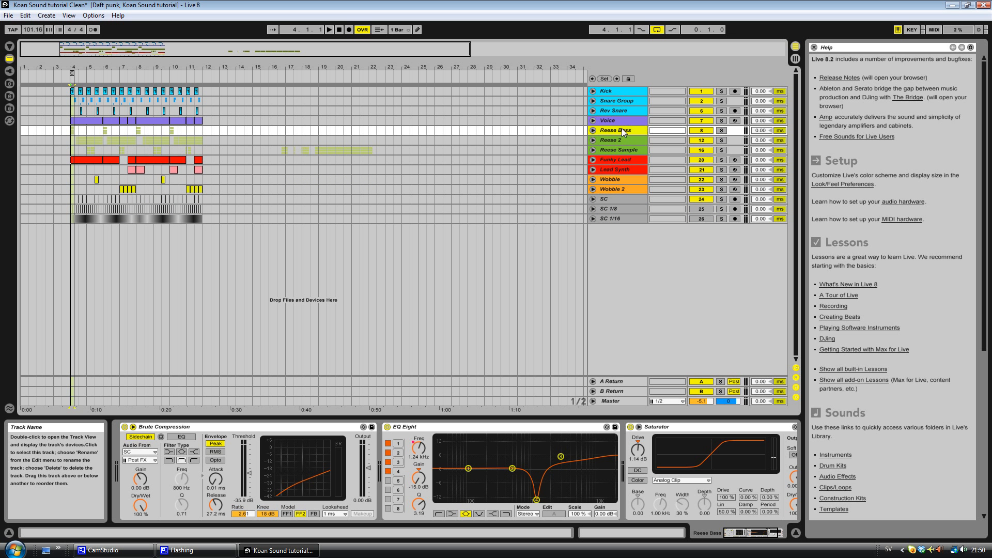
# Solo the Reese Bass group and expand its lane to show the EQ Eight "4 Frequency A" automation
pyautogui.click(721, 131)
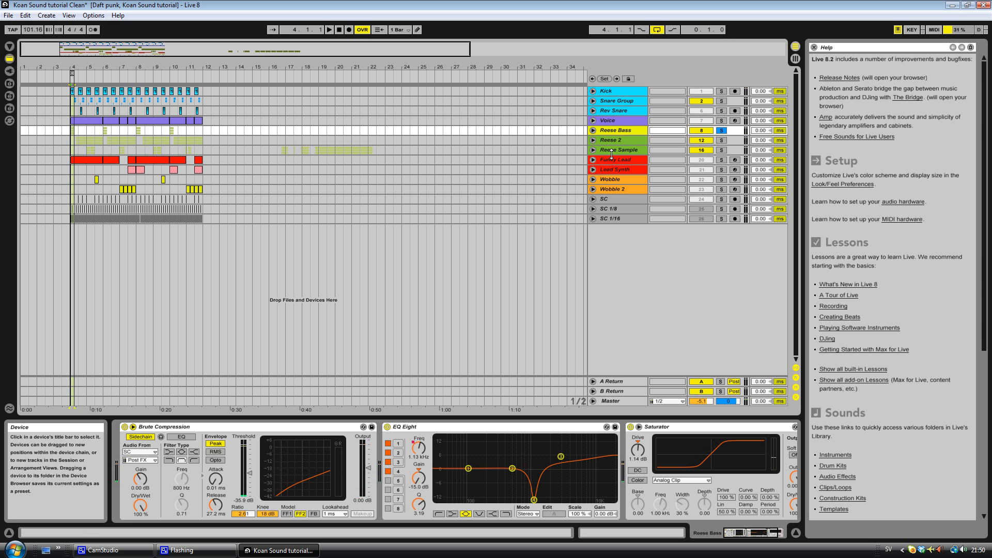
pyautogui.moveTo(619, 135); pyautogui.dragTo(621, 156)
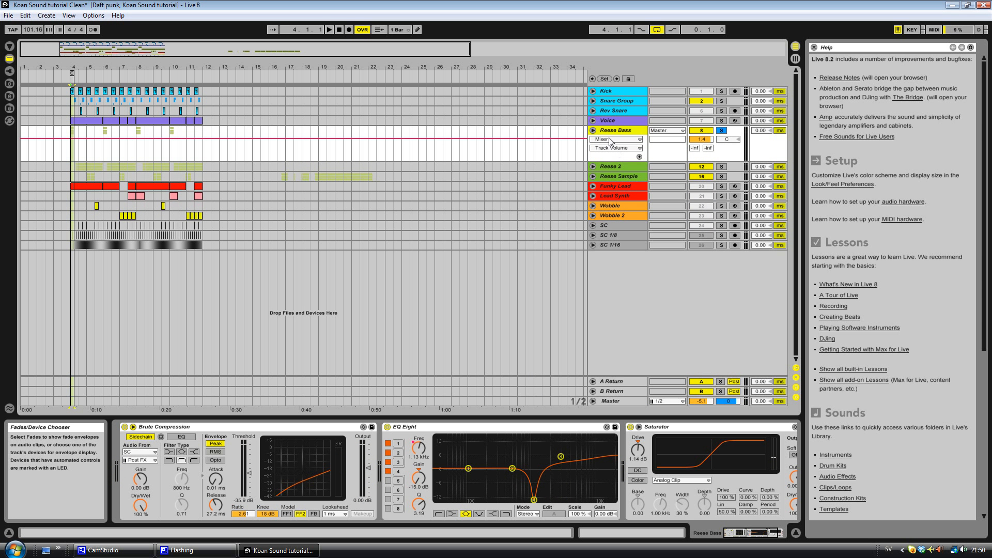
pyautogui.click(610, 139)
pyautogui.click(614, 153)
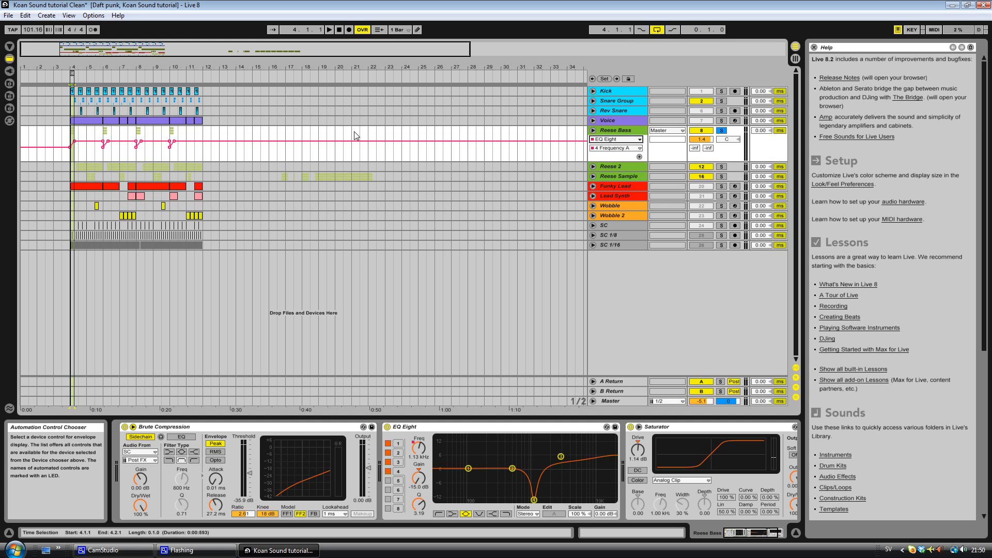
# Audition the filter sweep in the loop at bar 4 and compare it with EQ Eight switched off and on
pyautogui.moveTo(100, 54); pyautogui.dragTo(96, 258)
pyautogui.press('space')
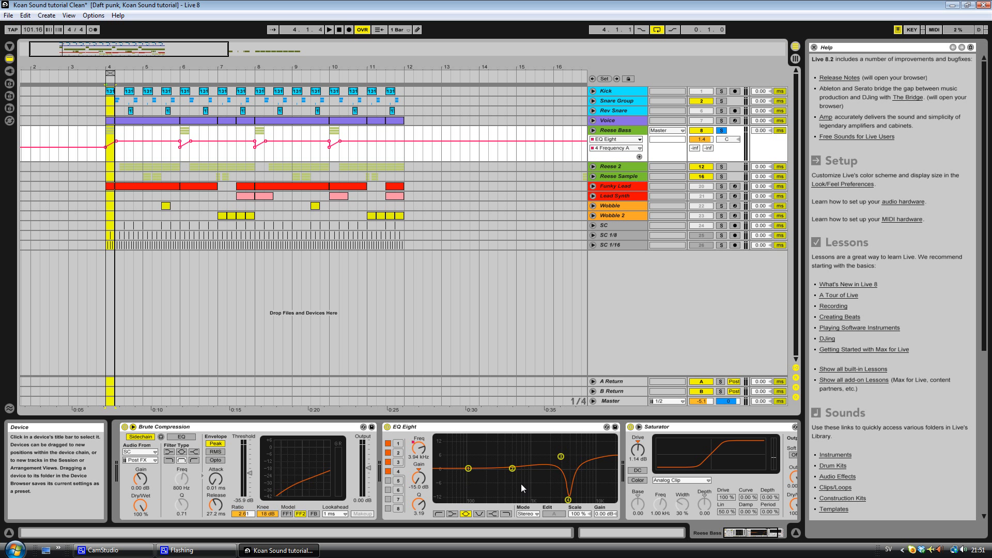
pyautogui.press('space')
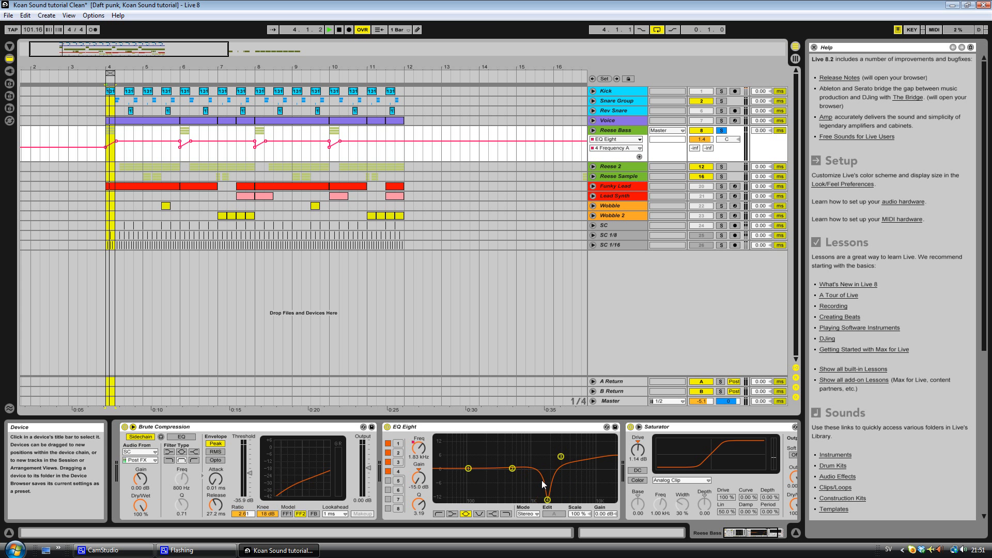
pyautogui.click(388, 428)
pyautogui.click(388, 428)
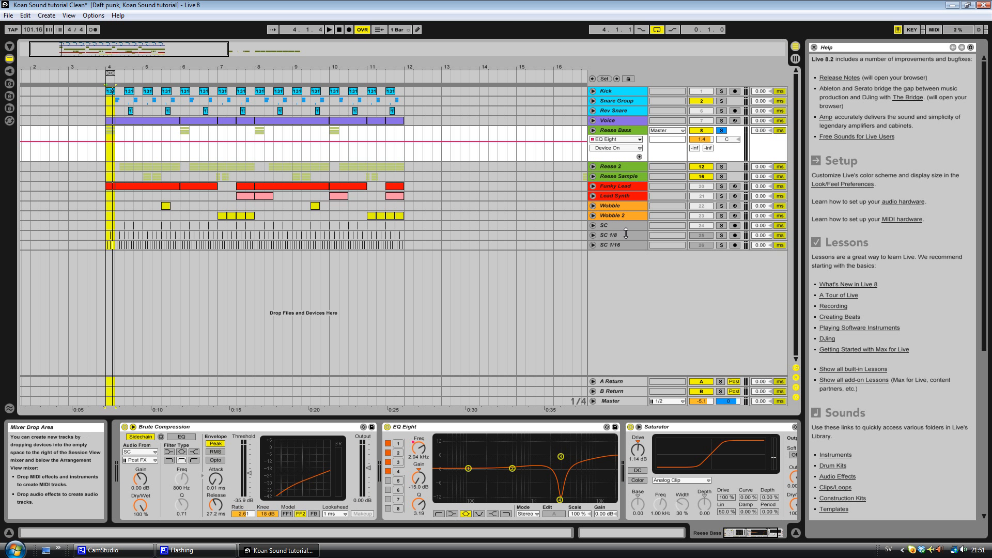
# Show the Saturator at the end of the Reese Bass group's effect chain and take the group out of solo
pyautogui.click(723, 131)
pyautogui.click(722, 130)
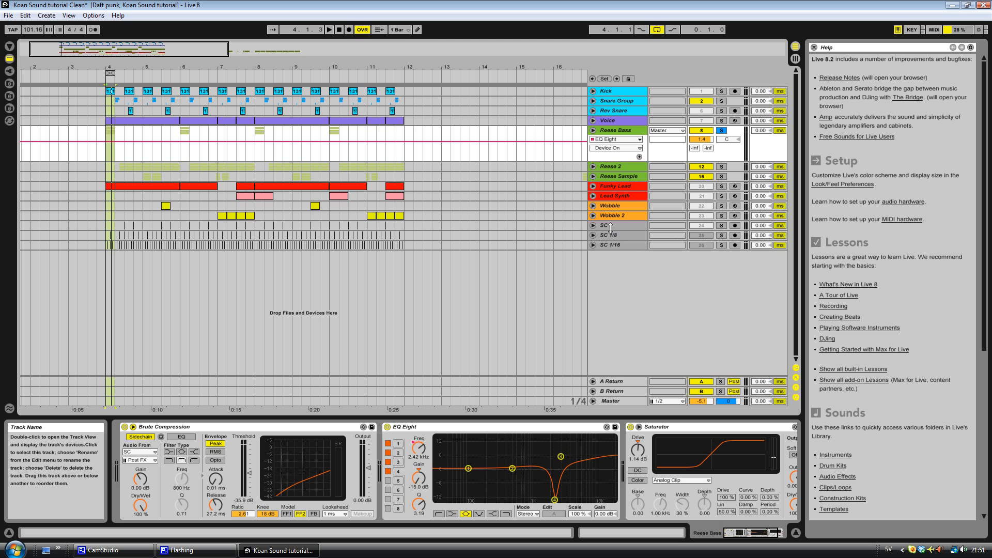
pyautogui.click(639, 131)
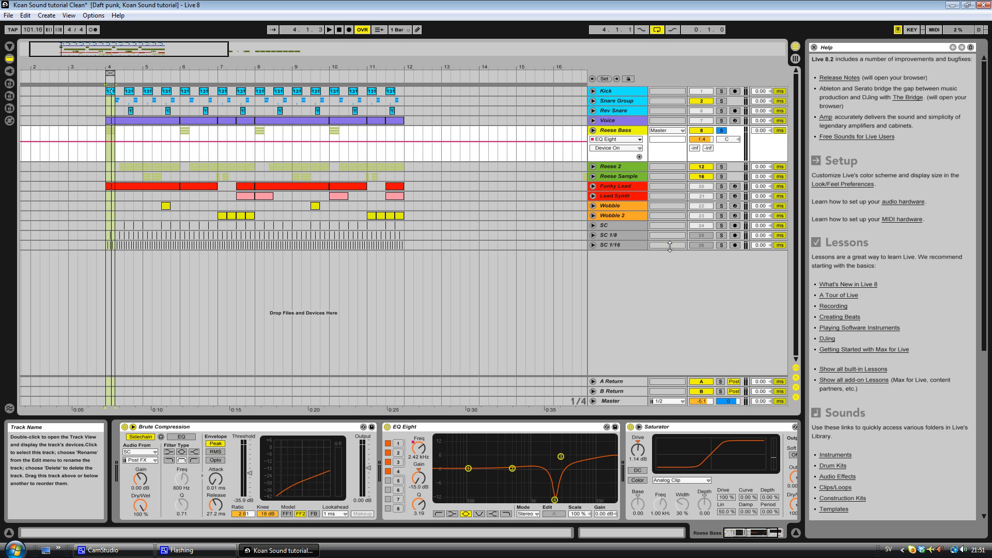
pyautogui.click(731, 528)
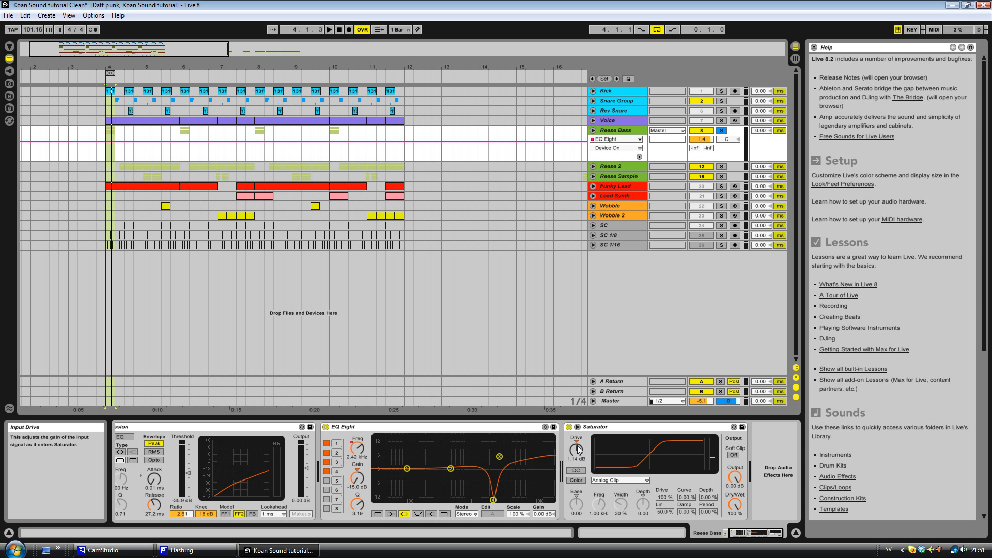
pyautogui.click(722, 131)
pyautogui.click(722, 132)
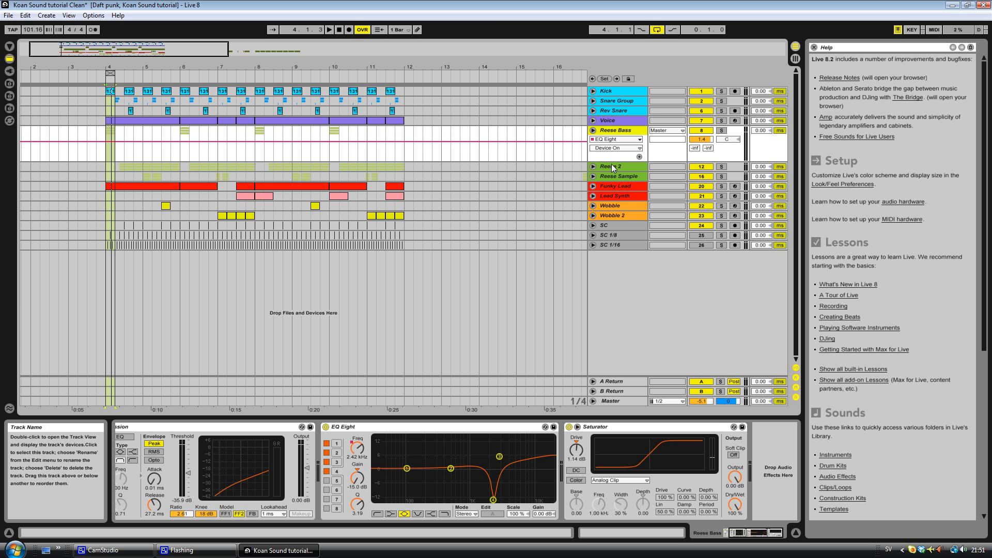
# Collapse the Reese Bass lane and unfold the Reese 2 group to show its High track's device chain
pyautogui.moveTo(609, 161); pyautogui.dragTo(613, 136)
pyautogui.click(614, 141)
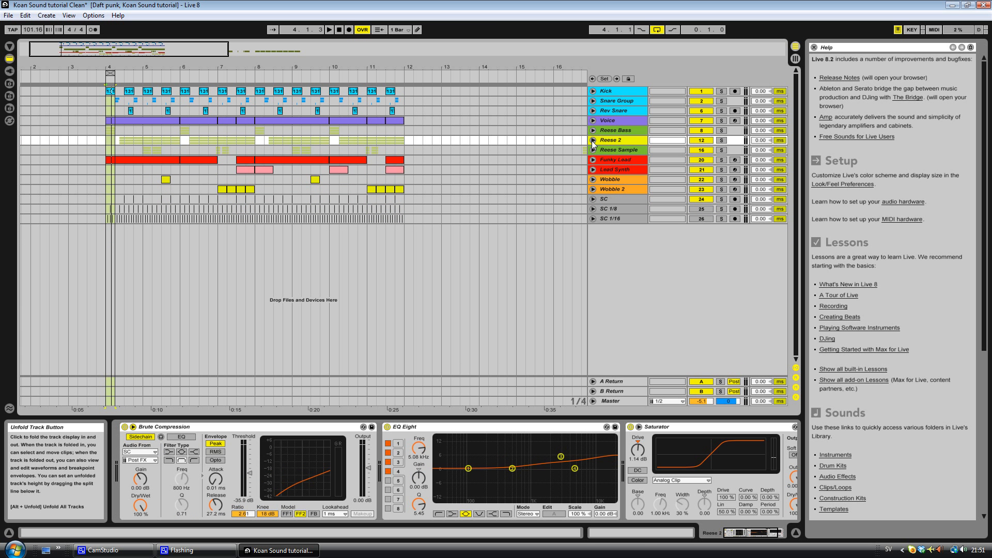
pyautogui.click(594, 140)
pyautogui.click(621, 151)
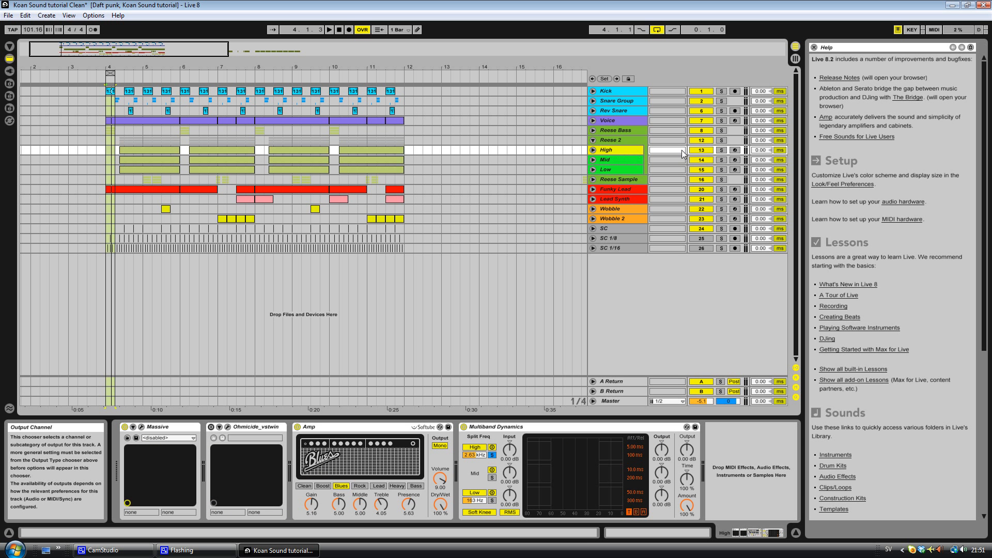
# Set a one-bar loop from 4.2.3 to 5.2.3 and audition the Reese 2 High track in solo
pyautogui.moveTo(114, 74)
pyautogui.mouseDown()
pyautogui.moveTo(140, 74)
pyautogui.moveTo(125, 74)
pyautogui.moveTo(124, 54)
pyautogui.moveTo(116, 55)
pyautogui.moveTo(148, 72)
pyautogui.mouseUp()
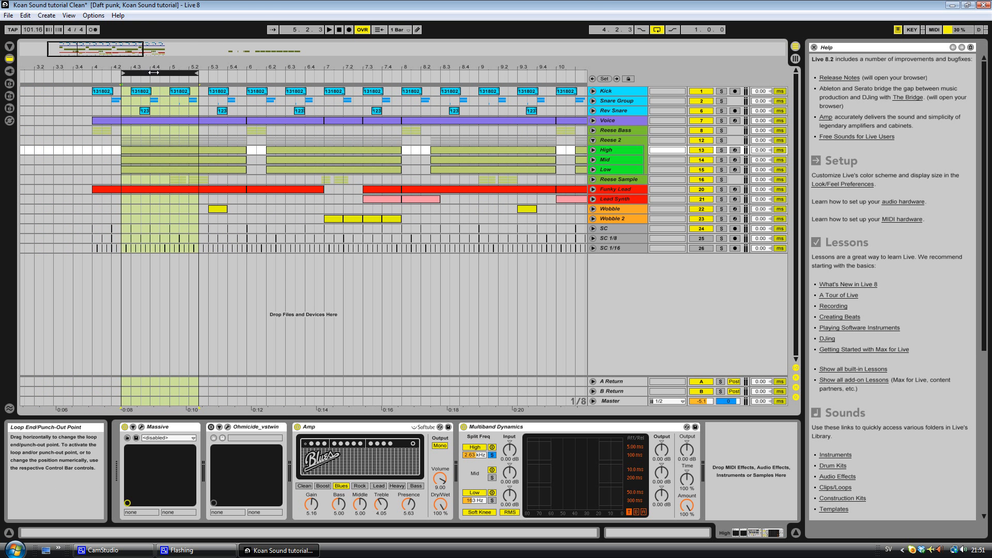
pyautogui.click(614, 148)
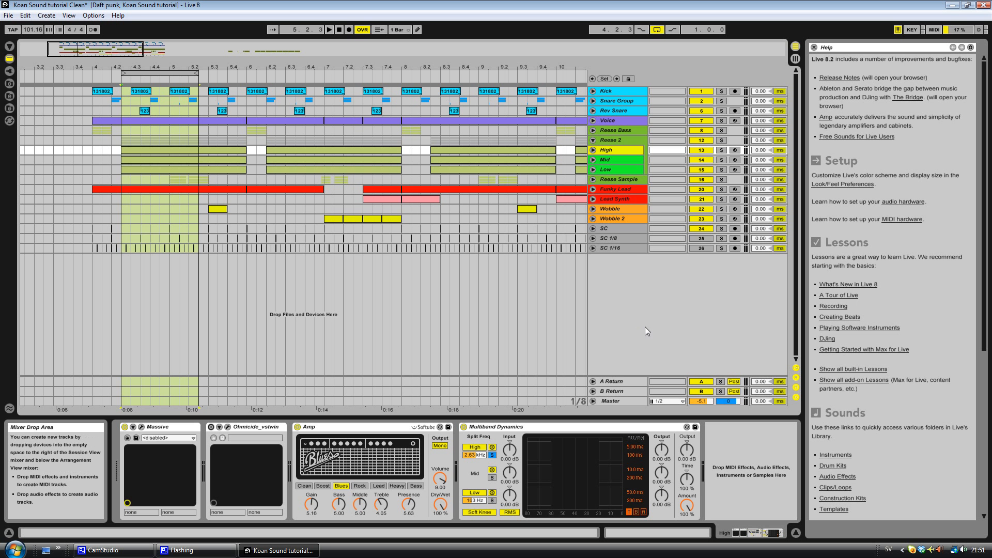
pyautogui.click(721, 150)
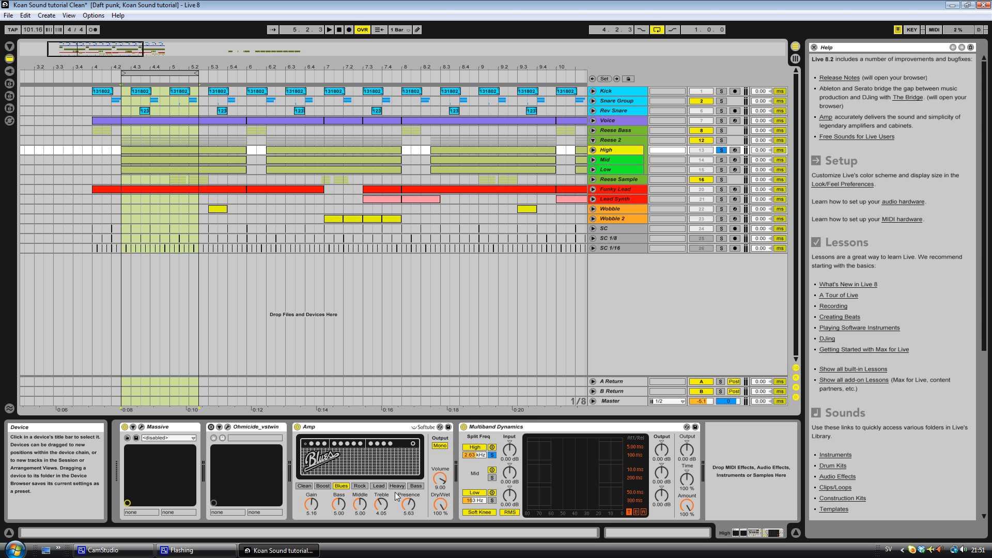
pyautogui.press('space')
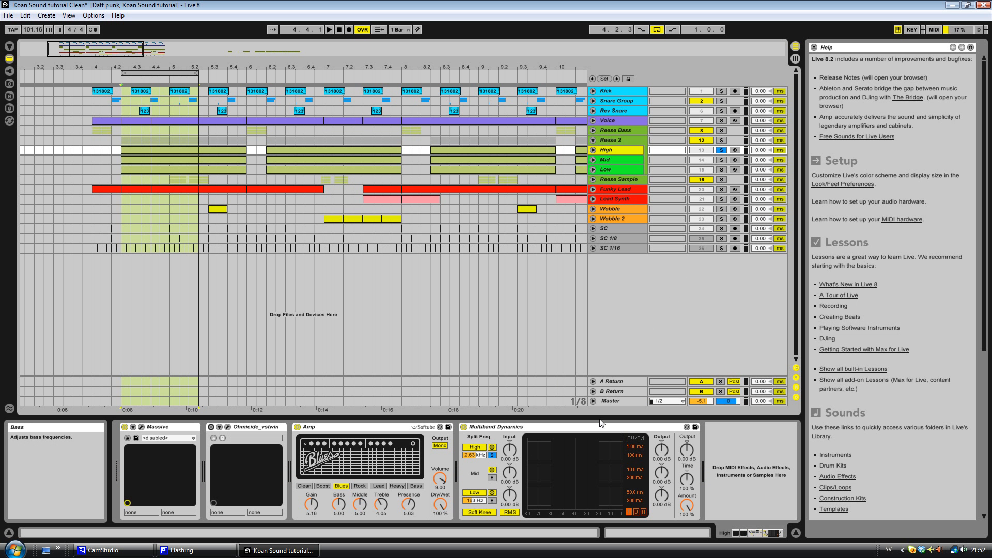
# Audition the soloed Mid track with Ohmicide off and on, and show the Amp in its device chain
pyautogui.click(681, 160)
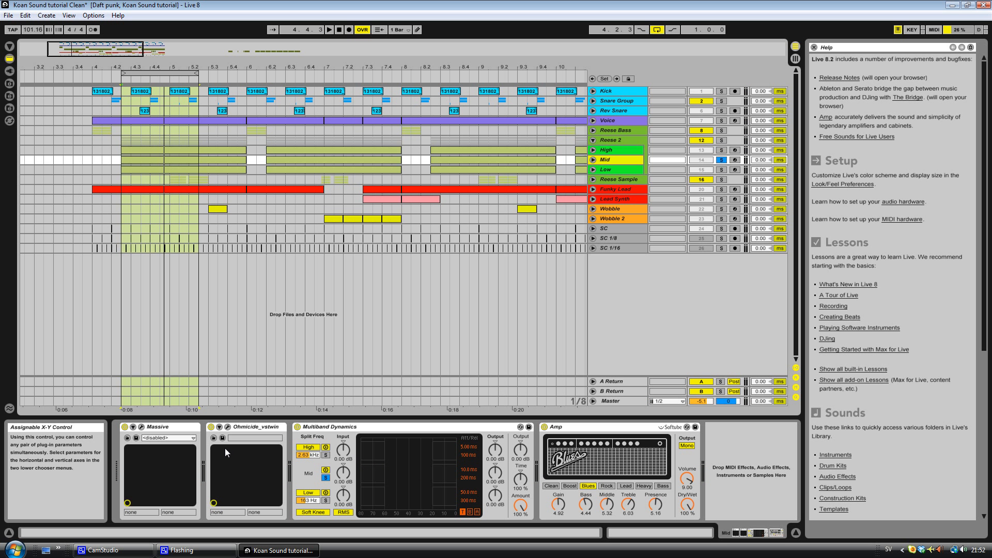
pyautogui.click(211, 427)
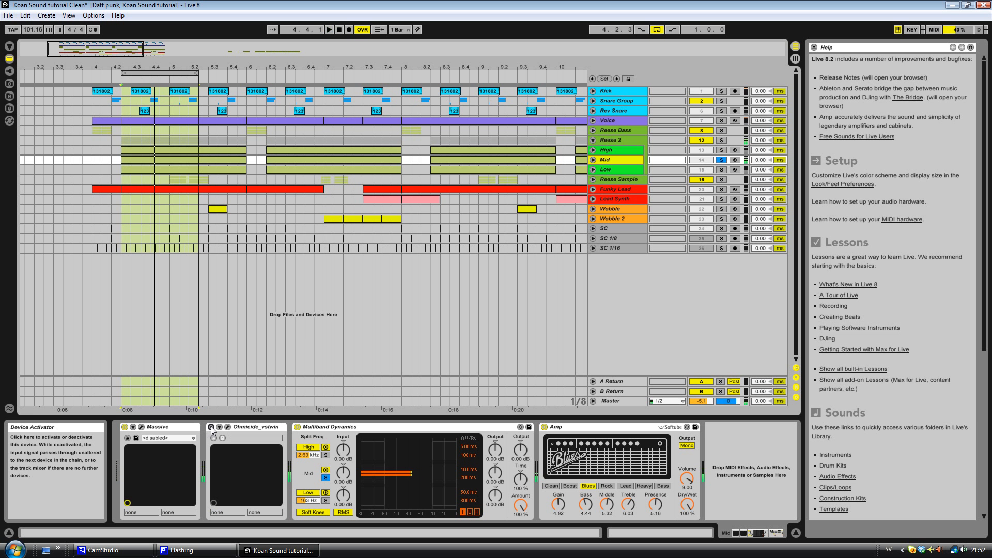
pyautogui.click(211, 427)
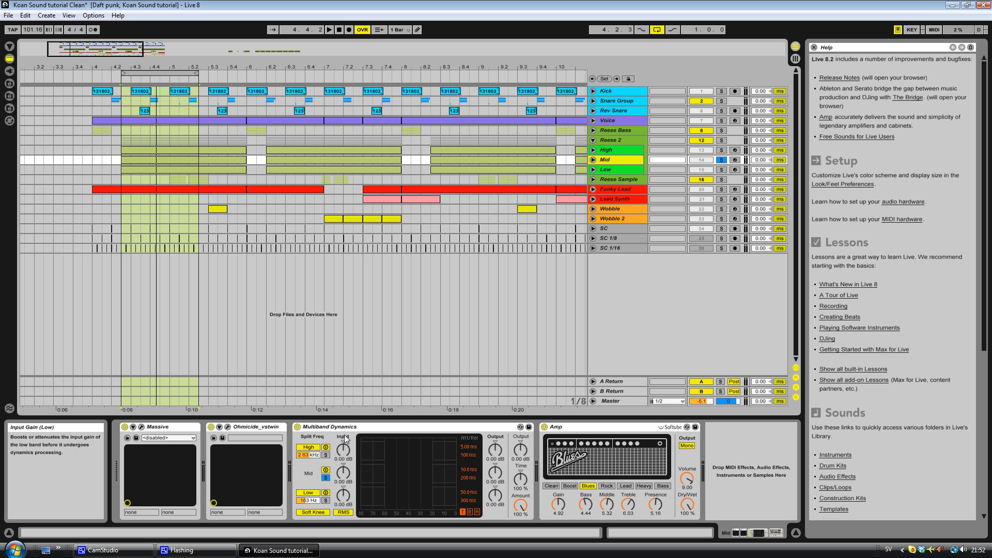
pyautogui.click(569, 427)
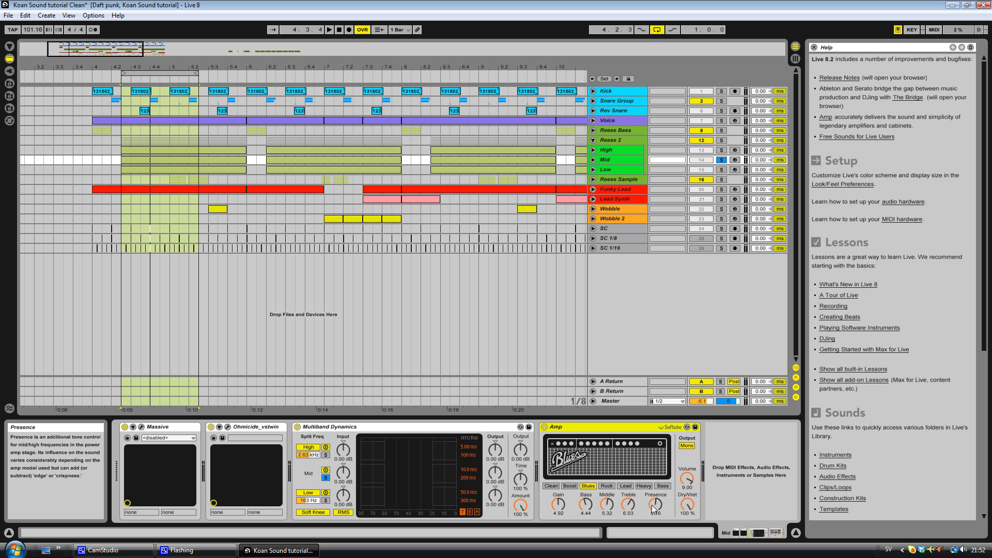
# Inspect the Mid track's Ohmicide band settings in the plug-in window, and close the window
pyautogui.click(227, 426)
pyautogui.moveTo(368, 146); pyautogui.dragTo(515, 136)
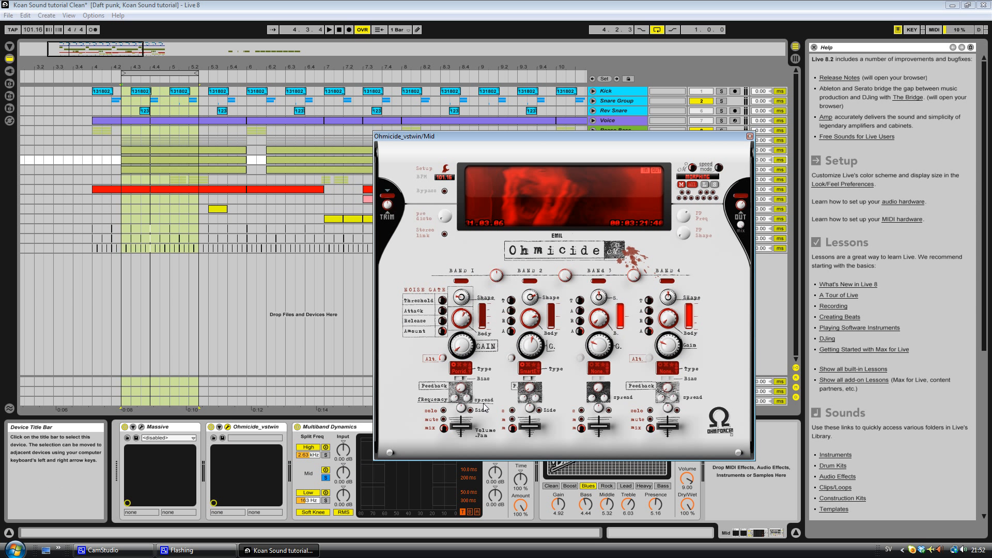
pyautogui.click(750, 137)
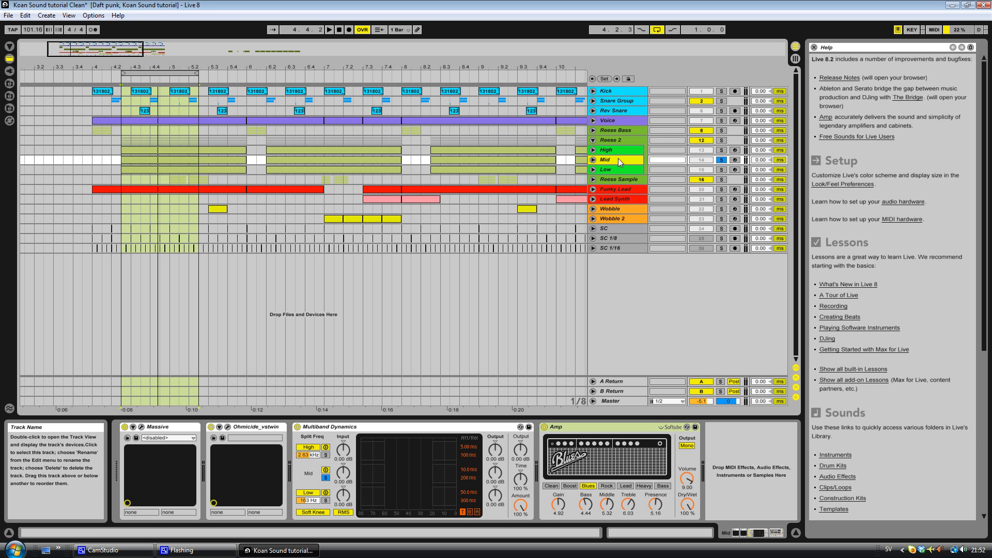
# Audition the Reese 2 Low track by temporarily soloing it and show its device chain
pyautogui.click(721, 169)
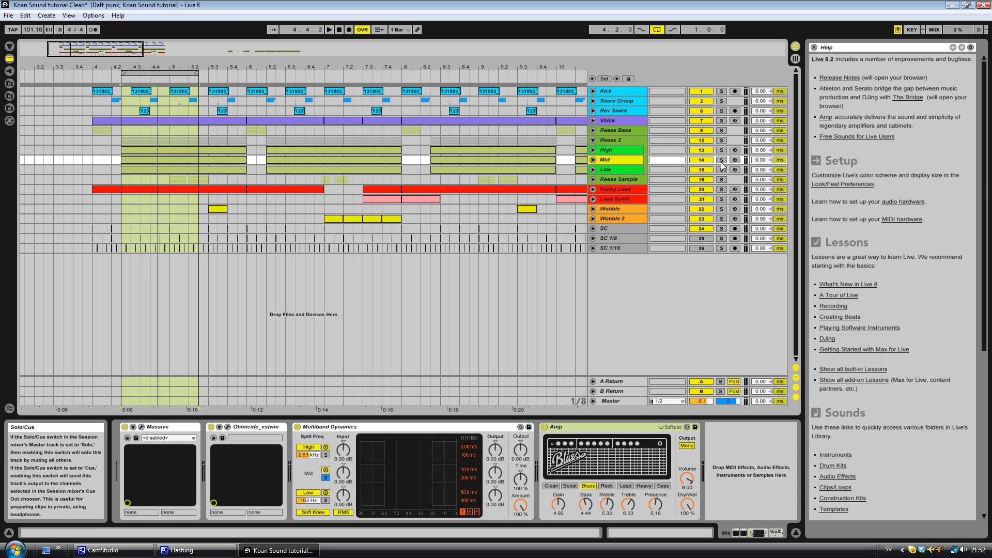
pyautogui.click(634, 171)
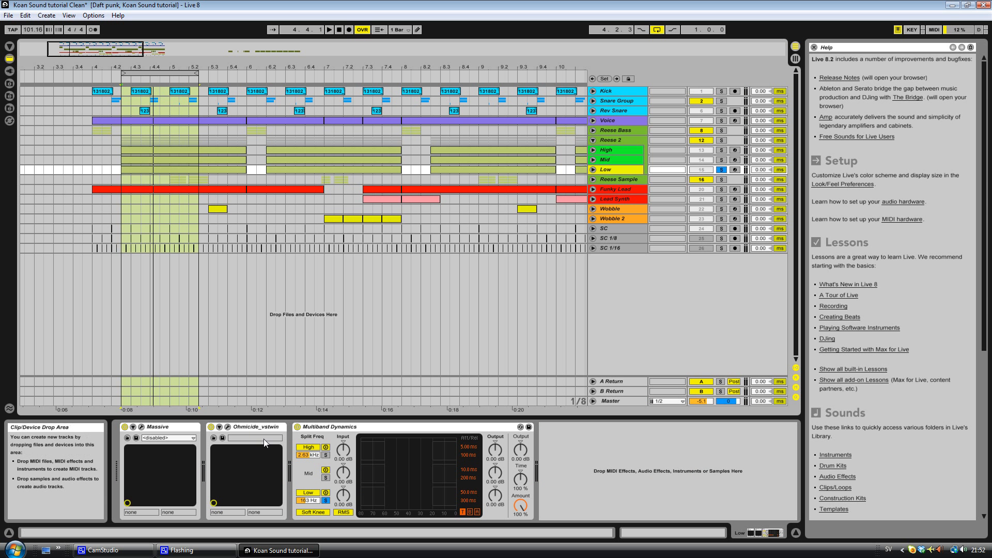
pyautogui.click(721, 170)
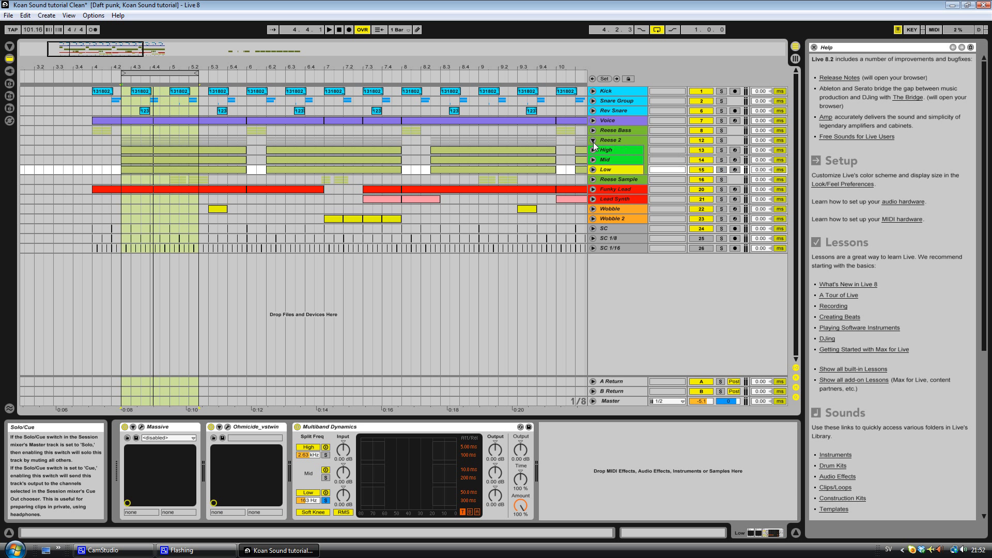
# Fold the Reese 2 group and show its group effect chain through to the Saturator
pyautogui.click(593, 141)
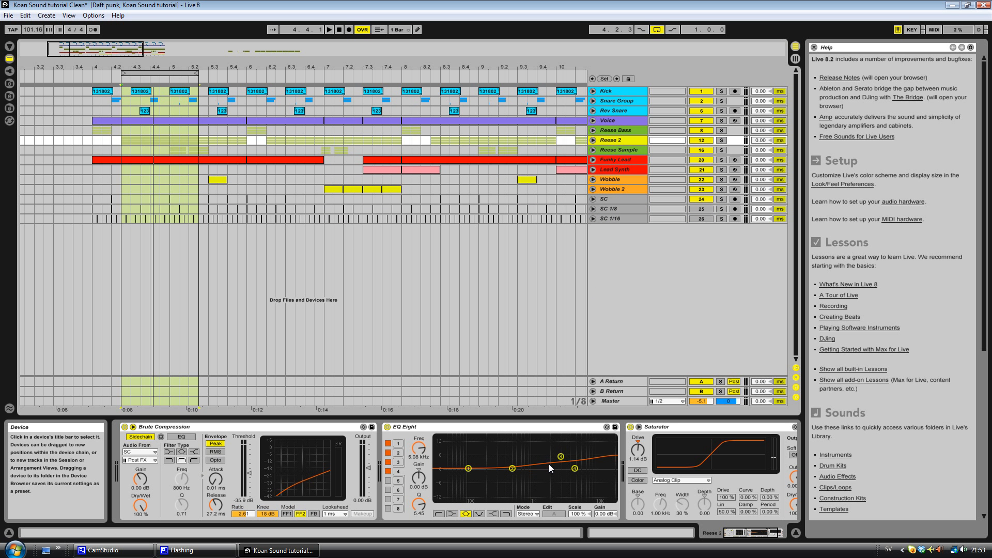
pyautogui.click(754, 534)
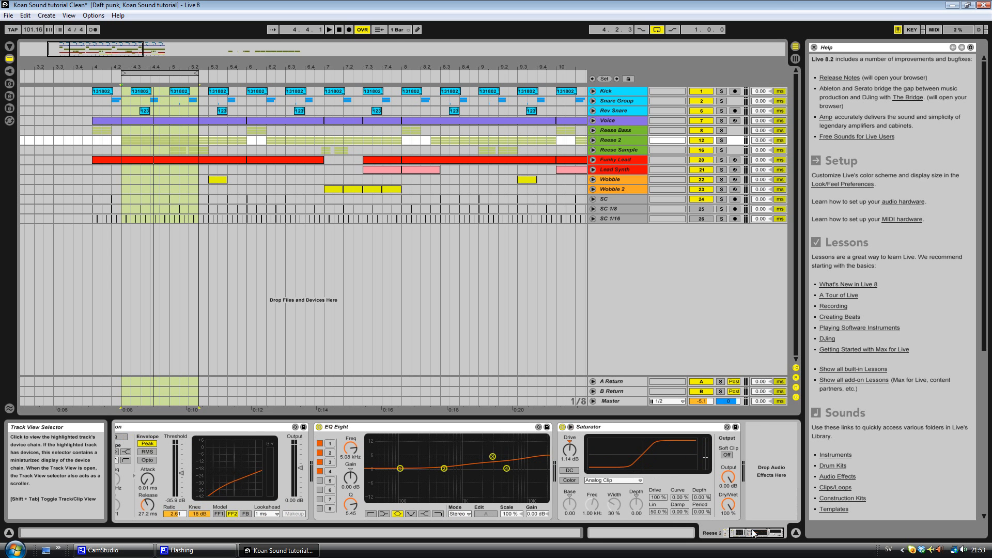
# Unfold the Reese Sample group to show the frozen audio clips on its High, Mid and Low tracks
pyautogui.click(607, 149)
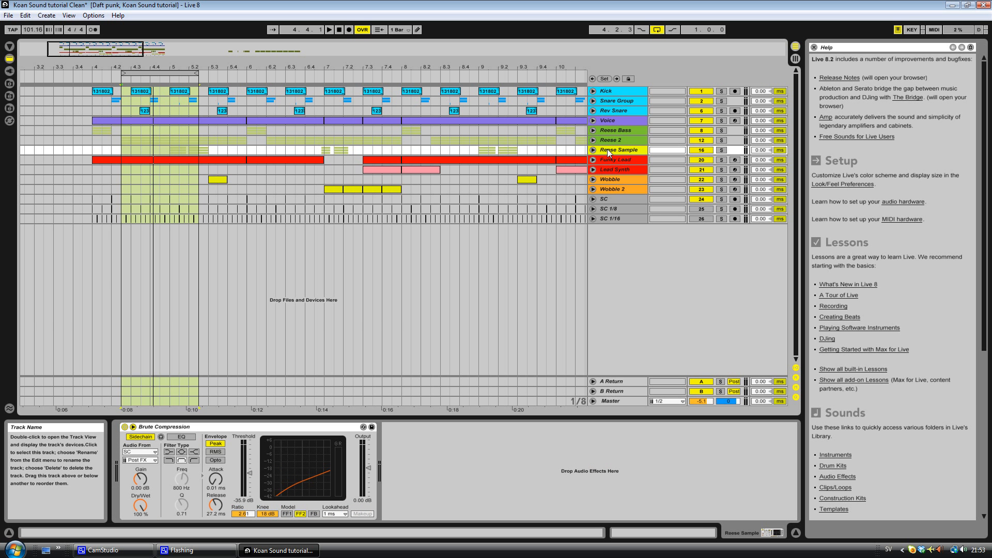
pyautogui.click(594, 150)
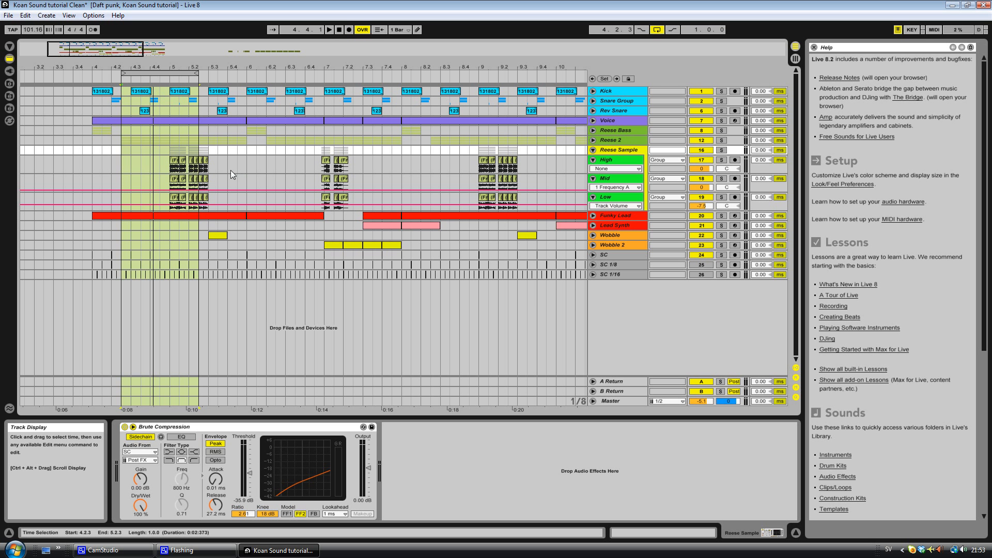
pyautogui.moveTo(86, 50); pyautogui.dragTo(78, 53)
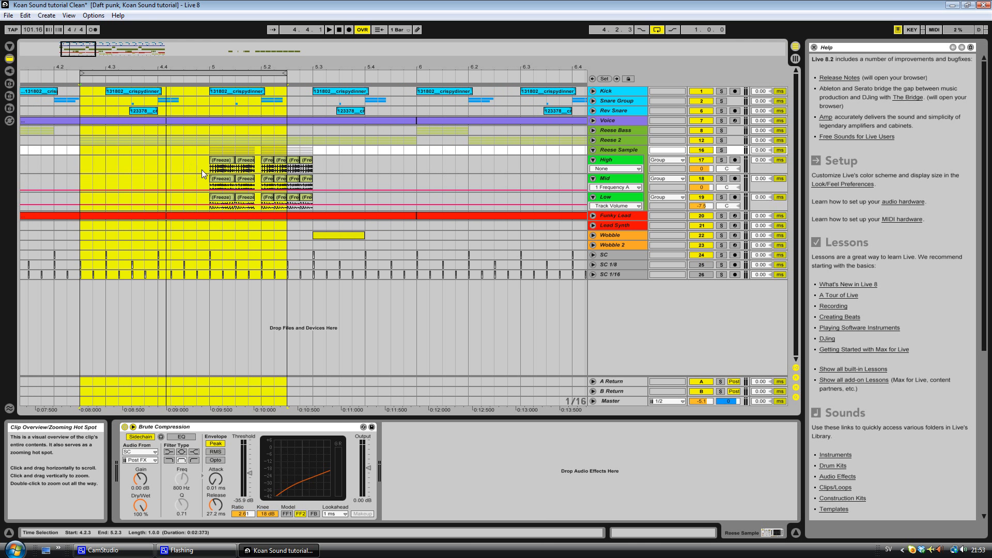
# Select the first frozen clips at 5.1.1 on the High, Mid and Low tracks and extend them together to 6.2.3
pyautogui.click(222, 166)
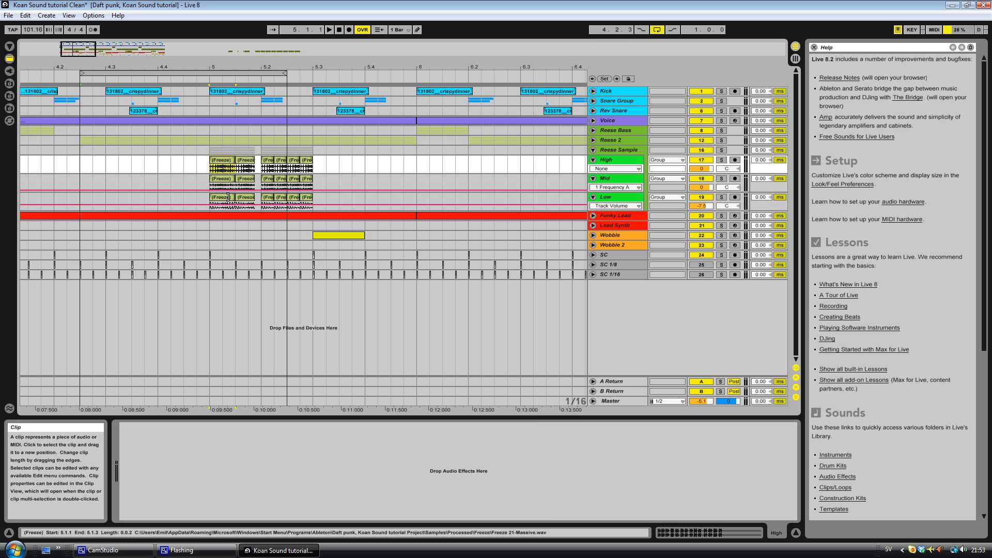
pyautogui.keyDown('shift'); pyautogui.click(226, 197); pyautogui.keyUp('shift')
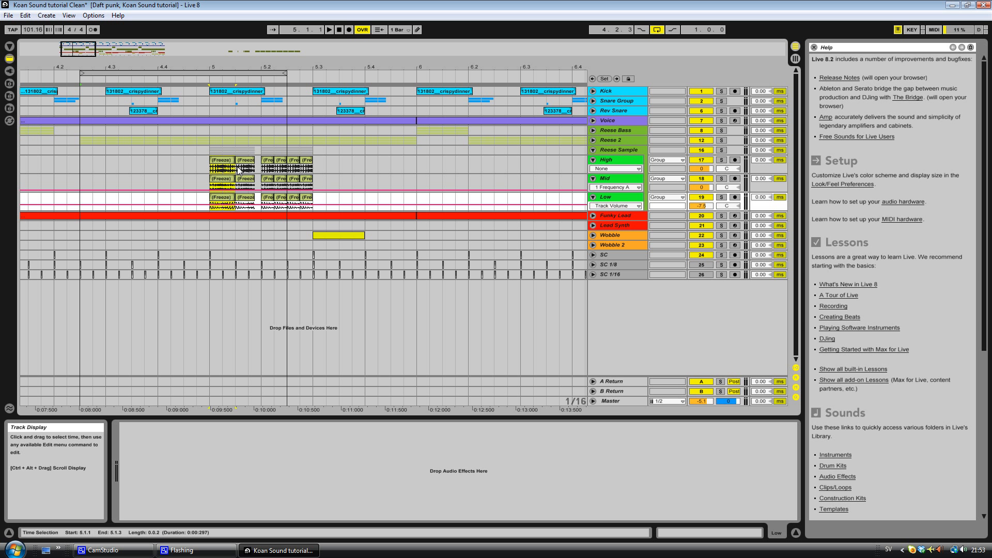
pyautogui.click(606, 161)
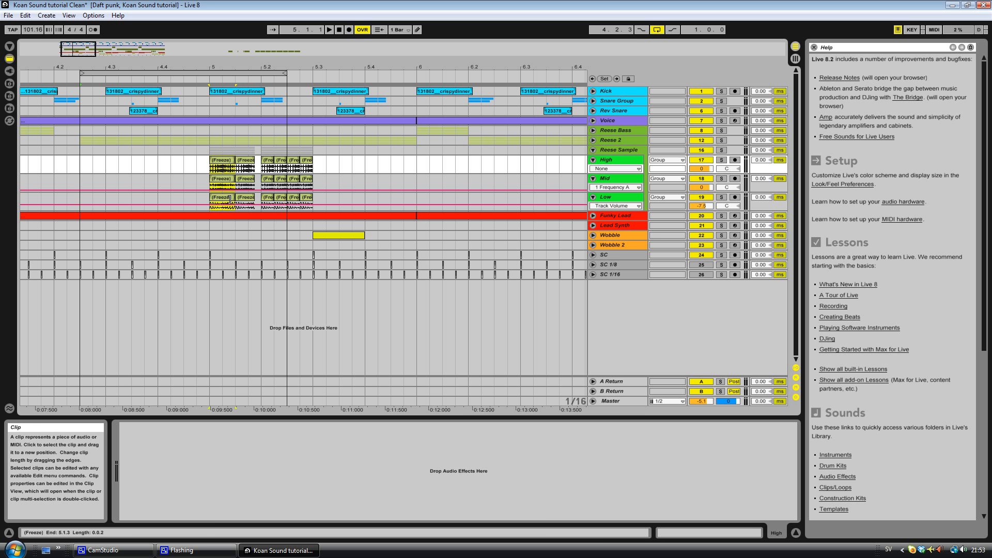
pyautogui.click(223, 197)
pyautogui.click(245, 160)
pyautogui.click(225, 160)
pyautogui.click(222, 197)
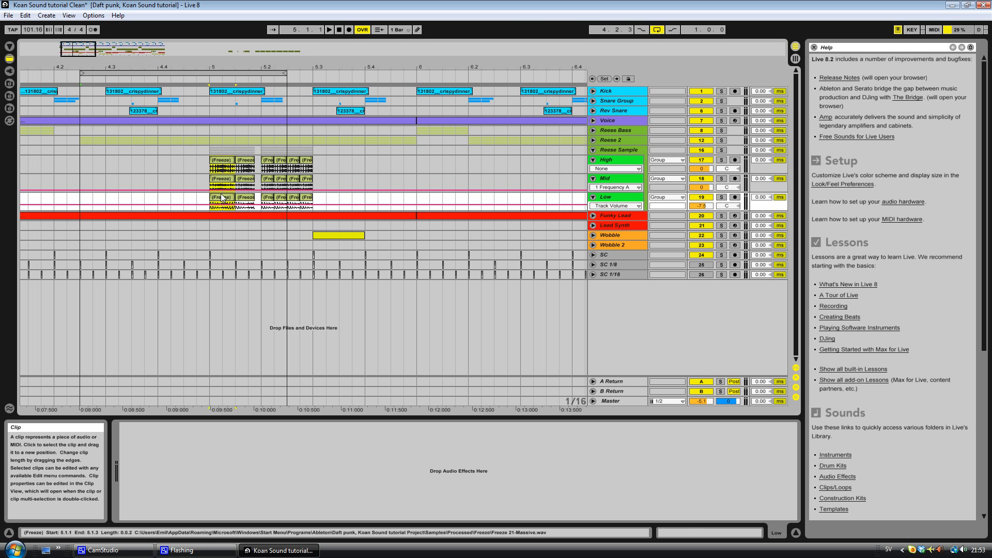
pyautogui.moveTo(232, 160); pyautogui.dragTo(494, 168)
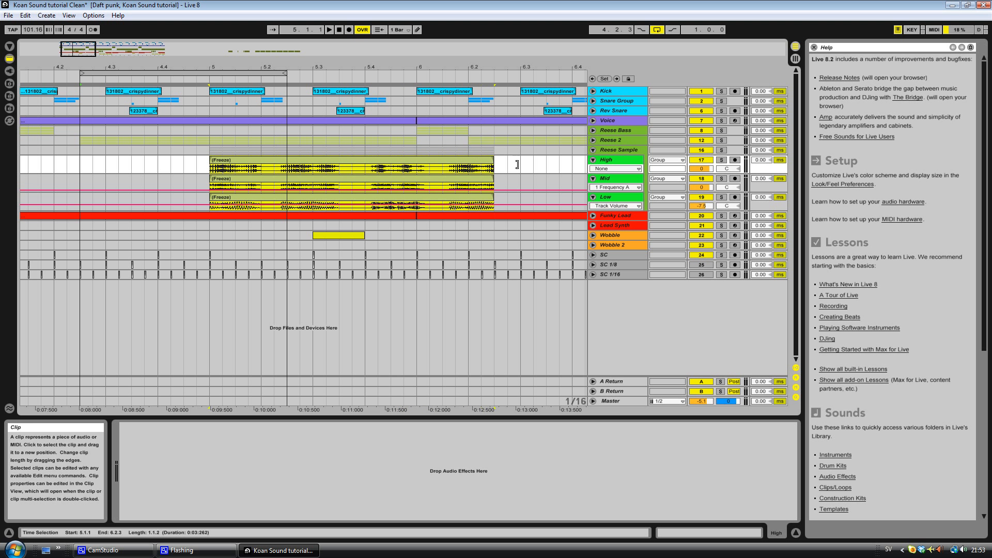
# Solo the Reese Sample group, audition the extended clips from 5.1.1, and undo the clip extension
pyautogui.click(722, 151)
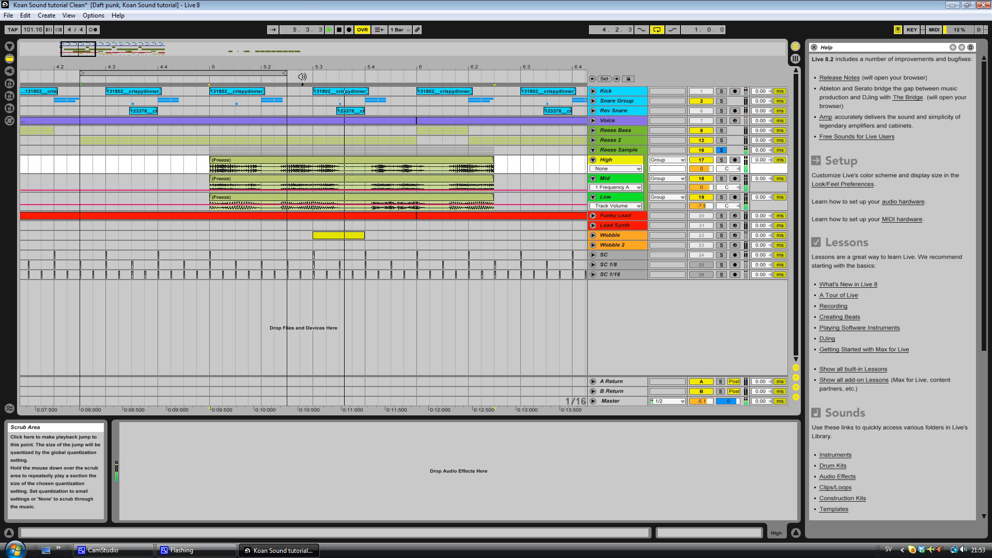
pyautogui.press('space')
pyautogui.click(206, 79)
pyautogui.press('space')
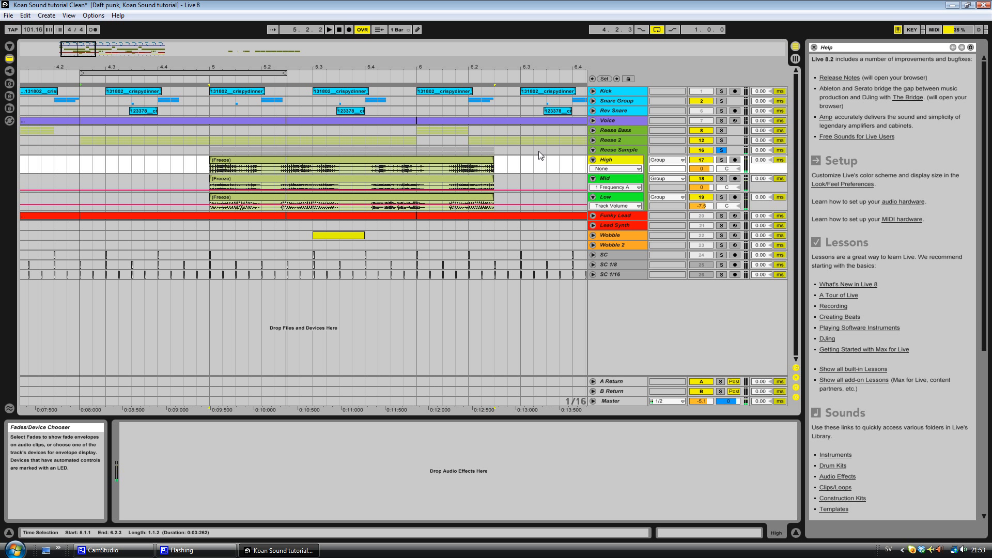
pyautogui.hotkey('ctrl', 'z')
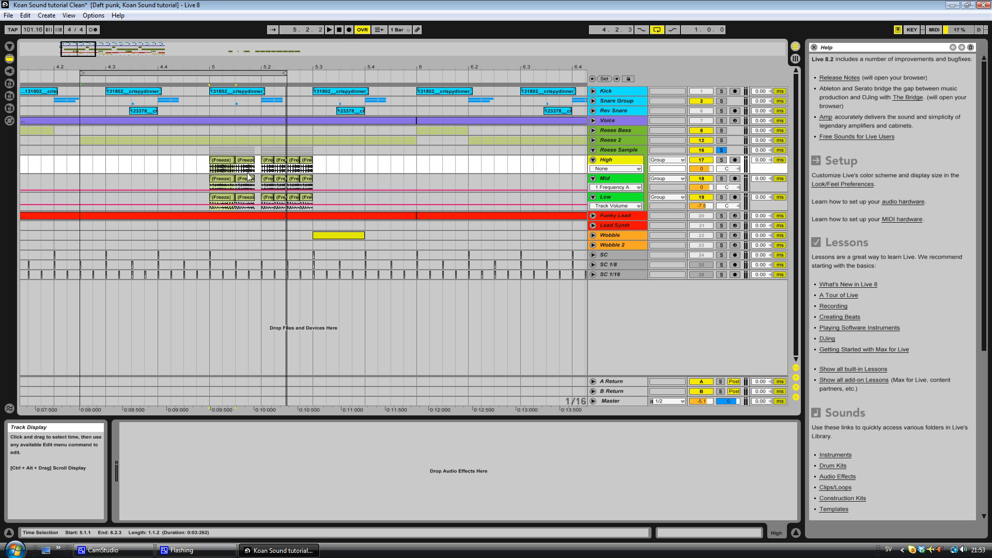
# Duplicate the frozen clips at 5.1.1 on the High, Mid and Low tracks to 5.1.3 and shorten the duplicates to end before 5.2.1
pyautogui.keyDown('shift'); pyautogui.click(231, 196); pyautogui.keyUp('shift')
pyautogui.moveTo(232, 158)
pyautogui.mouseDown()
pyautogui.moveTo(341, 165)
pyautogui.moveTo(231, 168)
pyautogui.mouseUp()
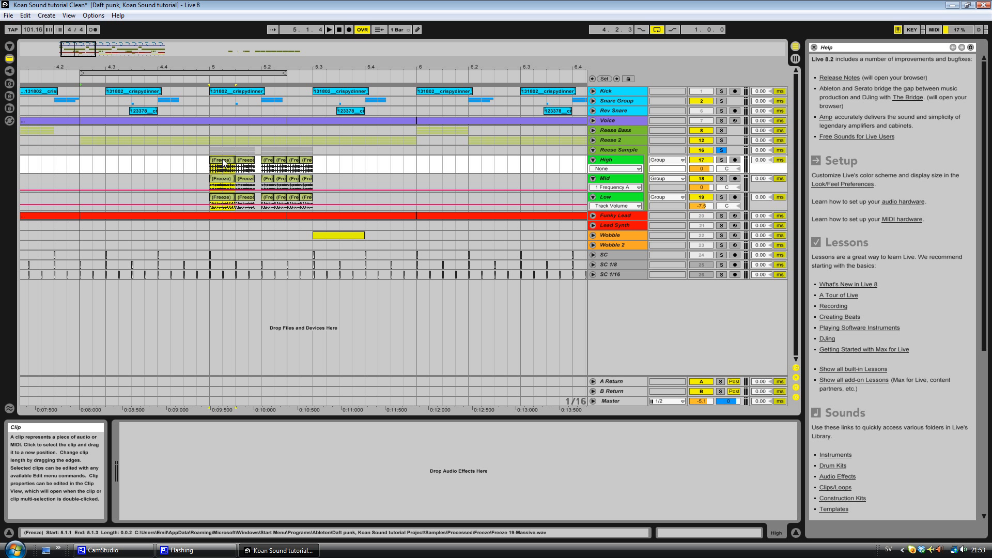
pyautogui.hotkey('ctrl', 'd')
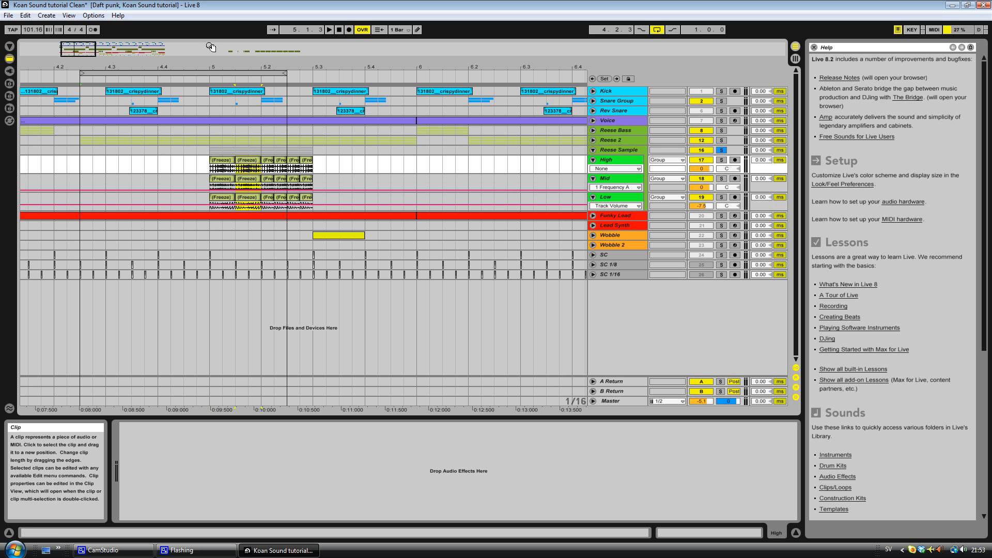
pyautogui.moveTo(215, 67); pyautogui.dragTo(215, 102)
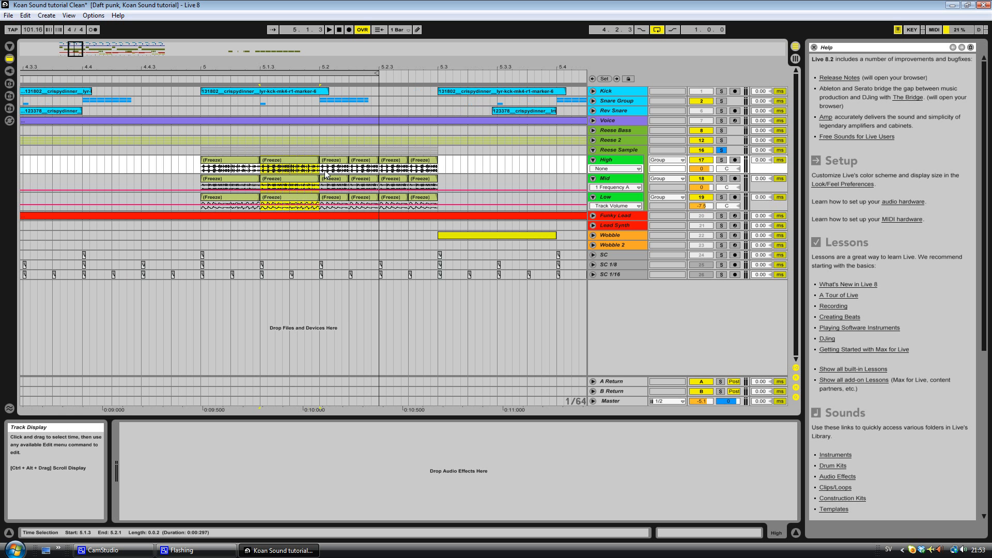
pyautogui.moveTo(317, 160); pyautogui.dragTo(304, 160)
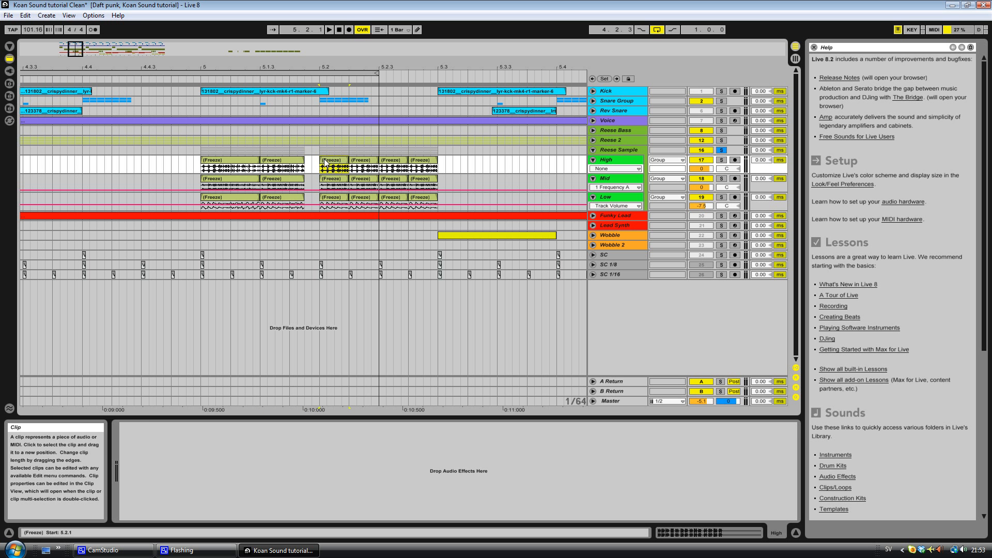
pyautogui.moveTo(196, 166); pyautogui.dragTo(399, 163)
pyautogui.hotkey('ctrl', 'z')
pyautogui.click(436, 160)
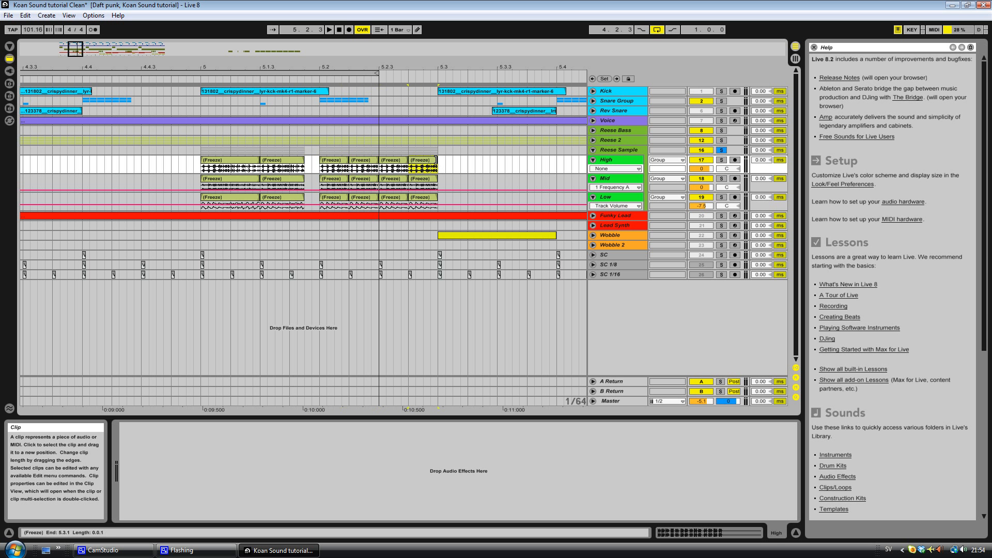
# Extend the loop end to 5.4.2 and audition the soloed Reese Sample group from 5.1.1
pyautogui.moveTo(377, 73); pyautogui.dragTo(587, 74)
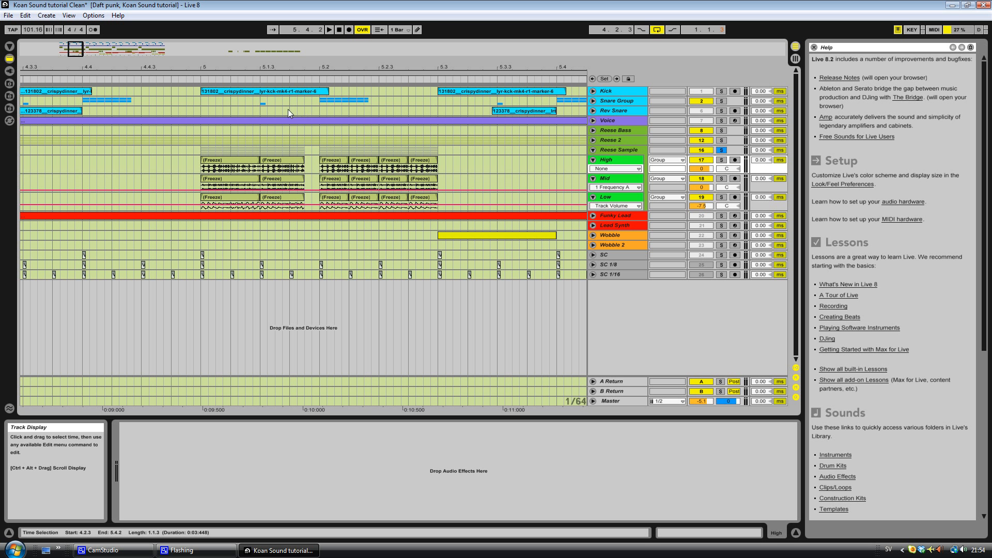
pyautogui.click(201, 81)
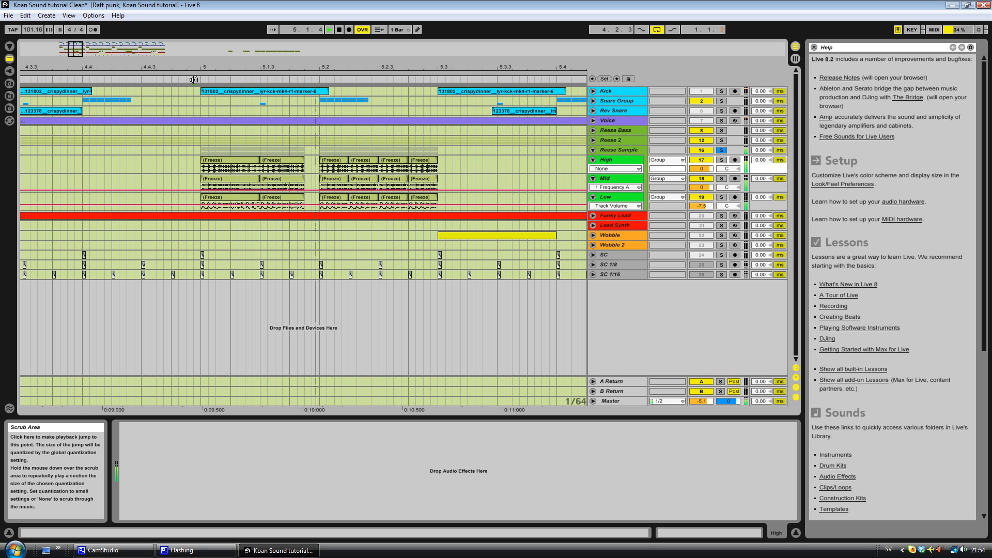
pyautogui.click(202, 81)
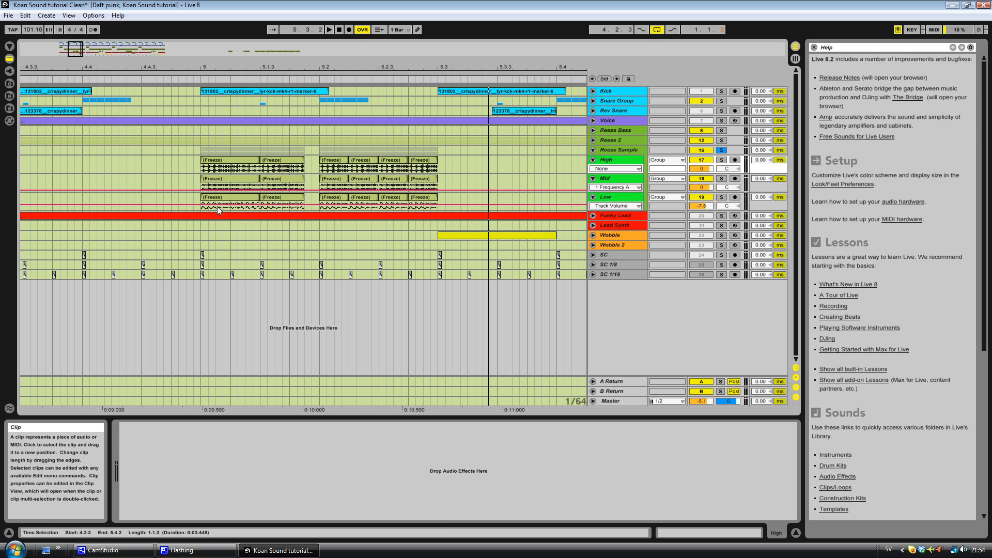
# Fold the Reese Sample group, take it off solo and show its Brute Compression device
pyautogui.click(593, 150)
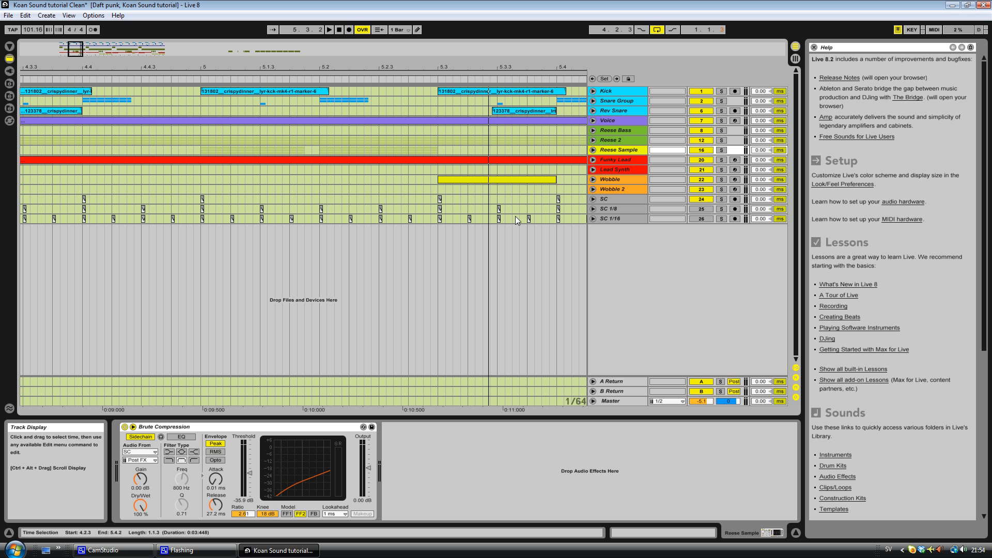
# Solo and audition the SC track within the loop, and move the loop start back to 4.1.1
pyautogui.click(621, 200)
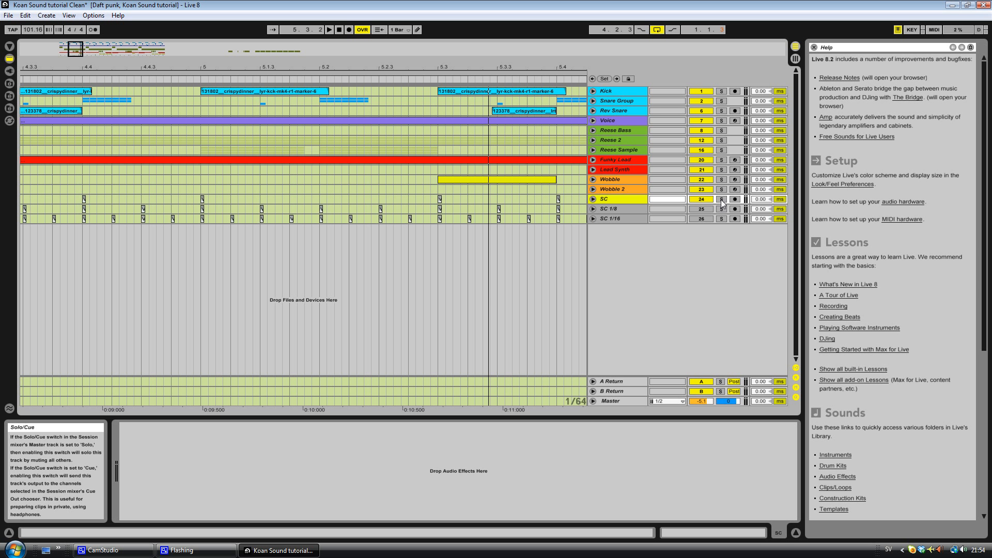
pyautogui.moveTo(66, 46); pyautogui.dragTo(65, 34)
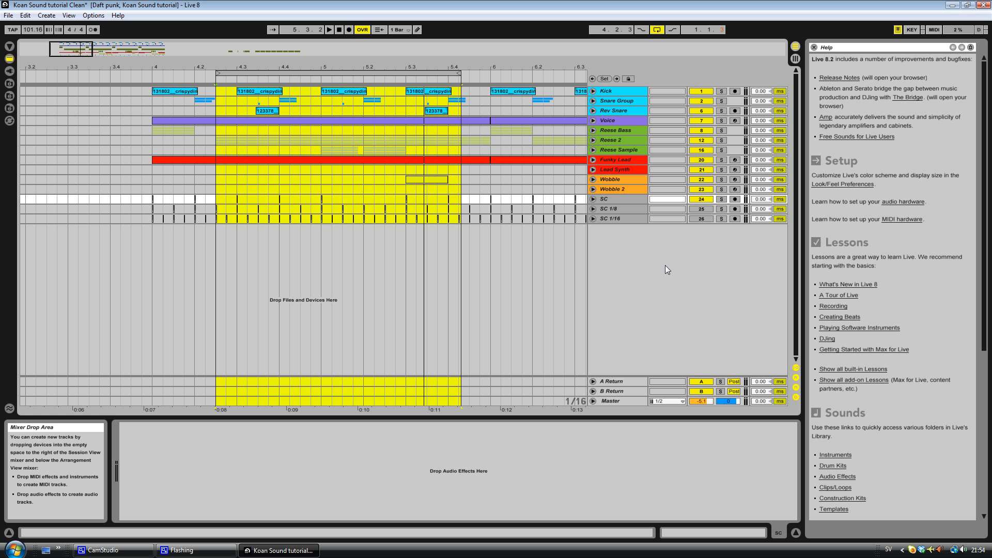
pyautogui.click(724, 202)
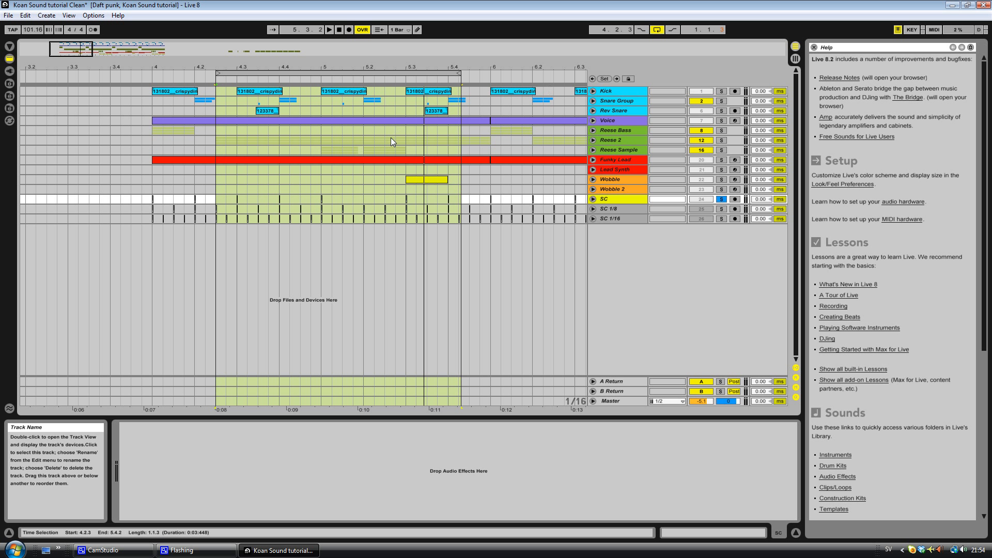
pyautogui.press('space')
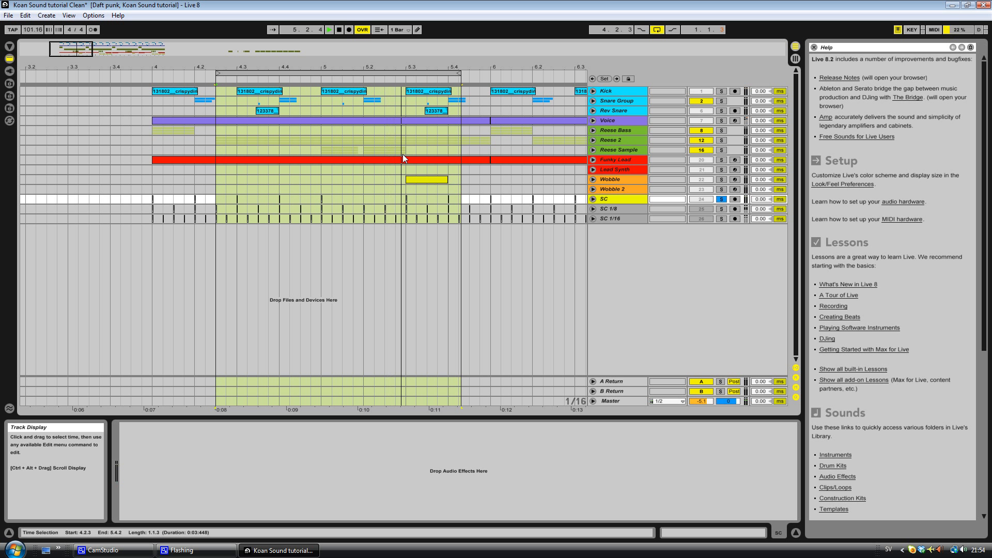
pyautogui.press('space')
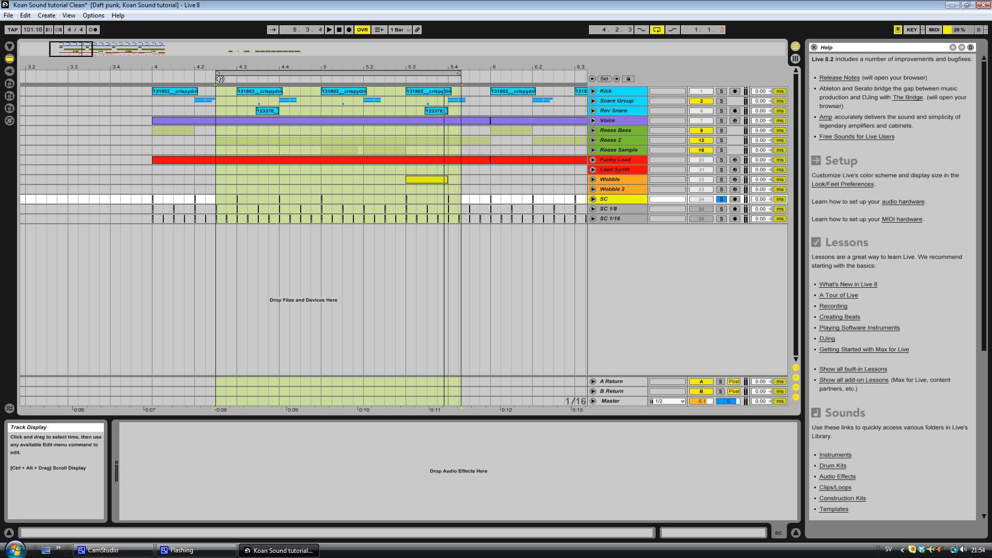
pyautogui.moveTo(216, 74); pyautogui.dragTo(171, 73)
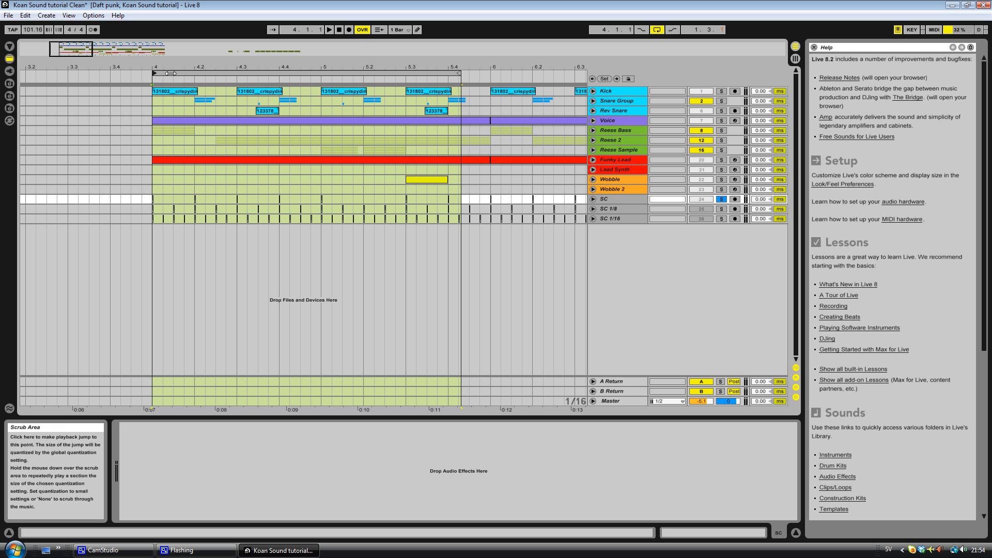
pyautogui.click(154, 235)
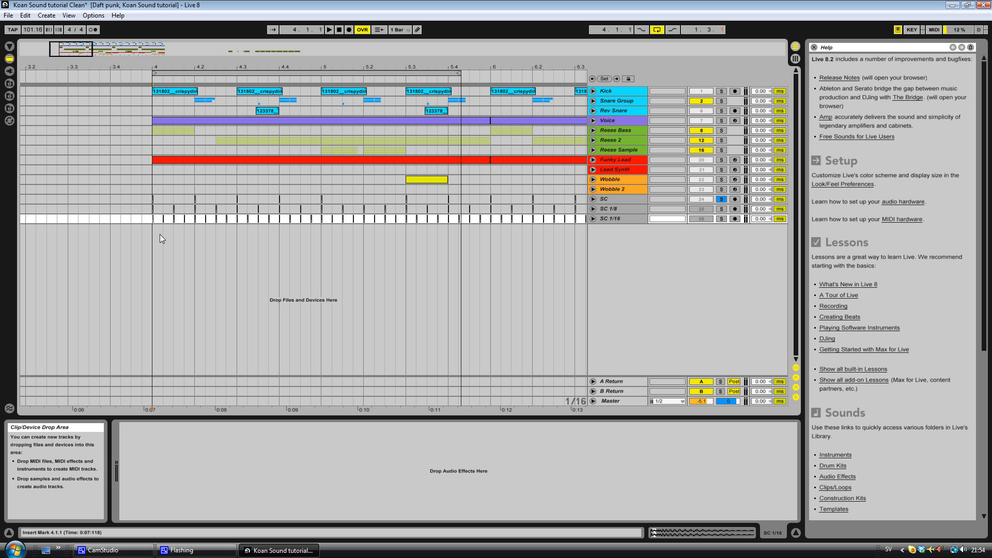
pyautogui.click(196, 234)
pyautogui.click(235, 230)
pyautogui.moveTo(283, 231); pyautogui.dragTo(255, 254)
pyautogui.click(414, 229)
pyautogui.click(137, 551)
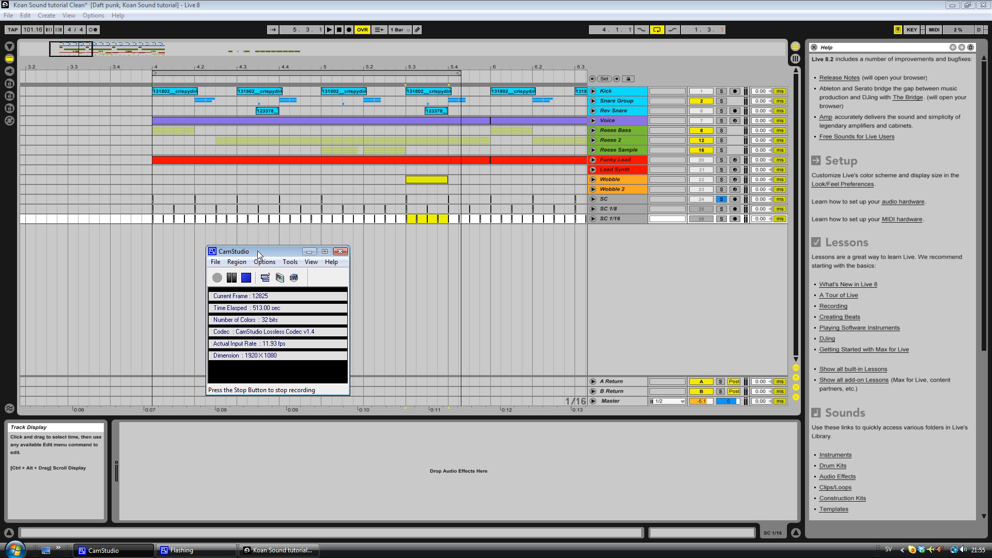